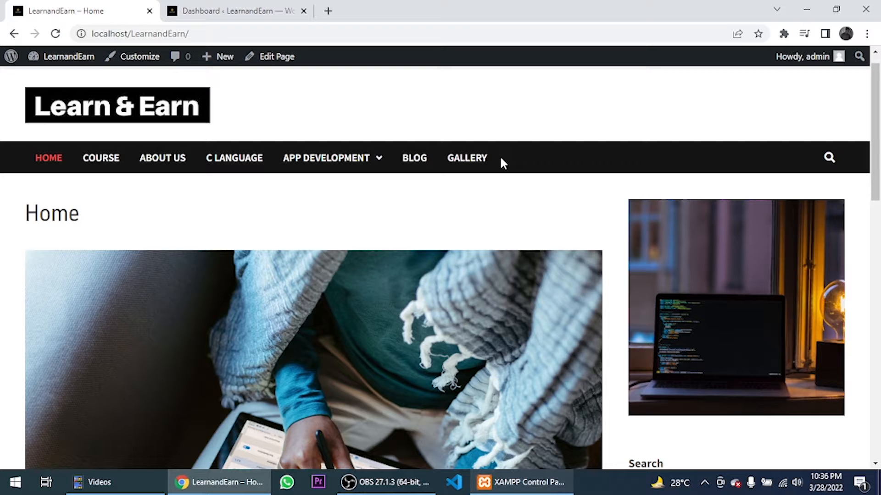
- Switch from the Learn & Earn home page to the WordPress admin Dashboard
left_click(252, 6)
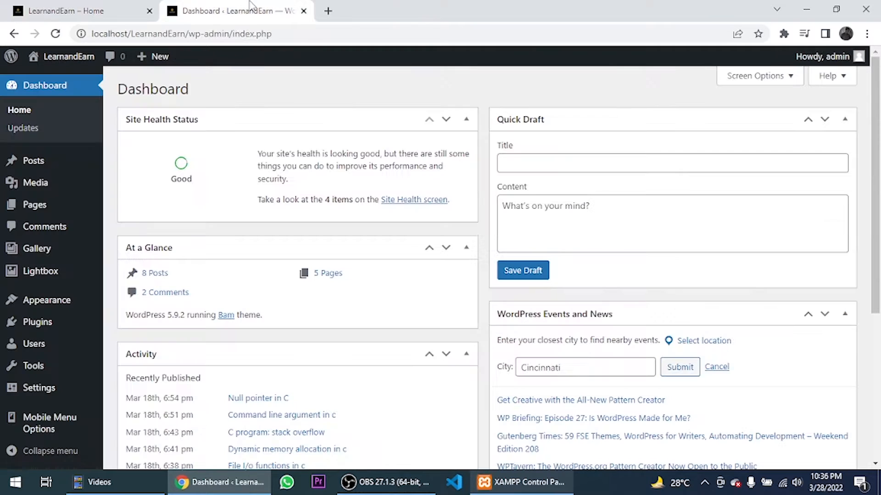
- Search the plugin directory for 'sma', then install and activate Smart Slider 3
mouse_move(48, 323)
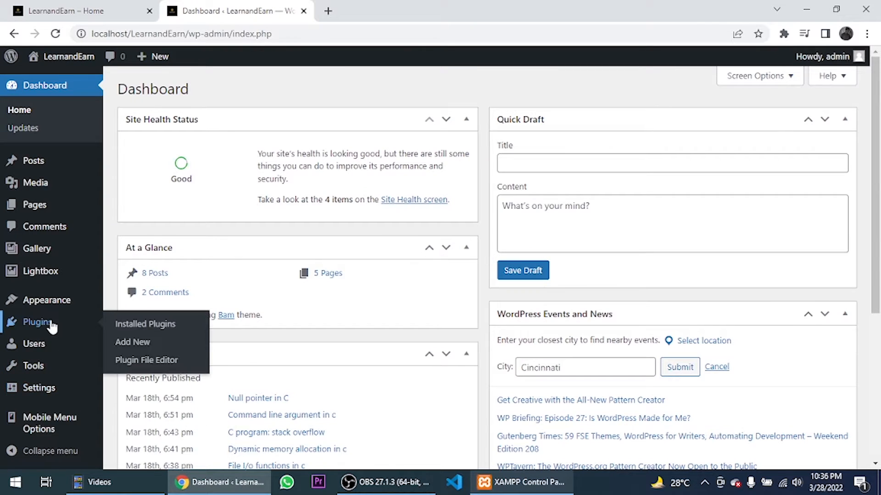
left_click(120, 351)
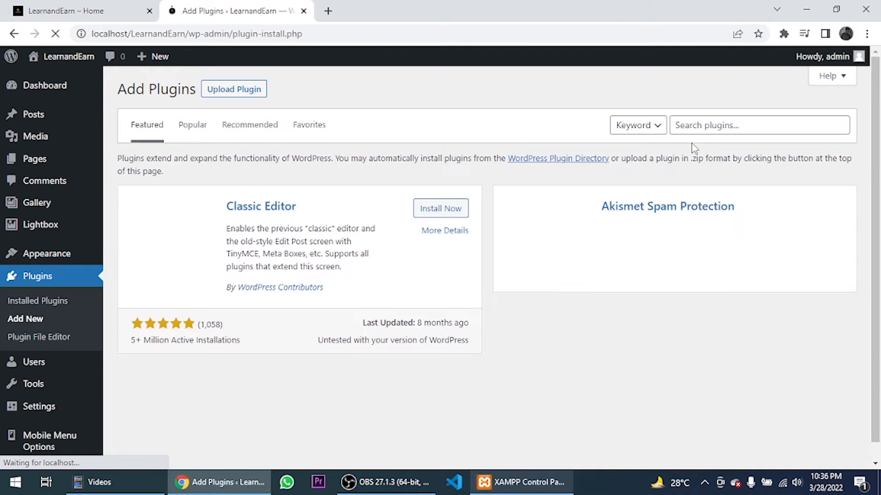
left_click(742, 127)
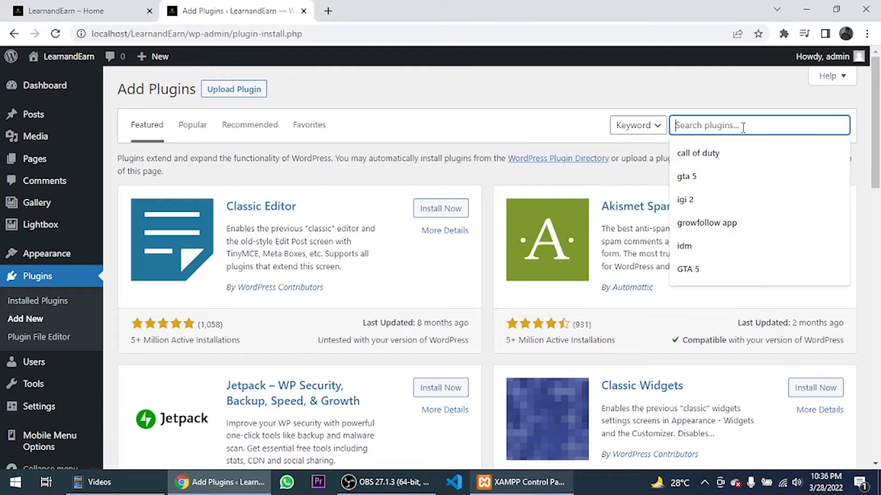
type("smart slider")
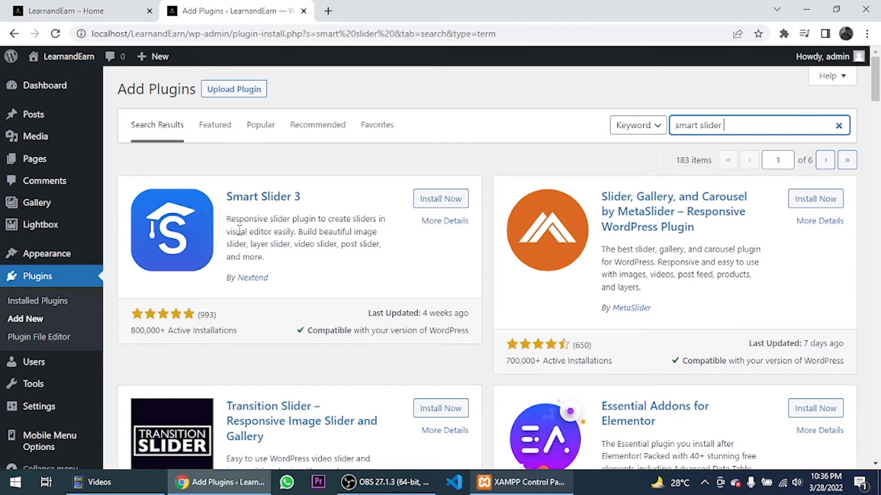
left_click(441, 199)
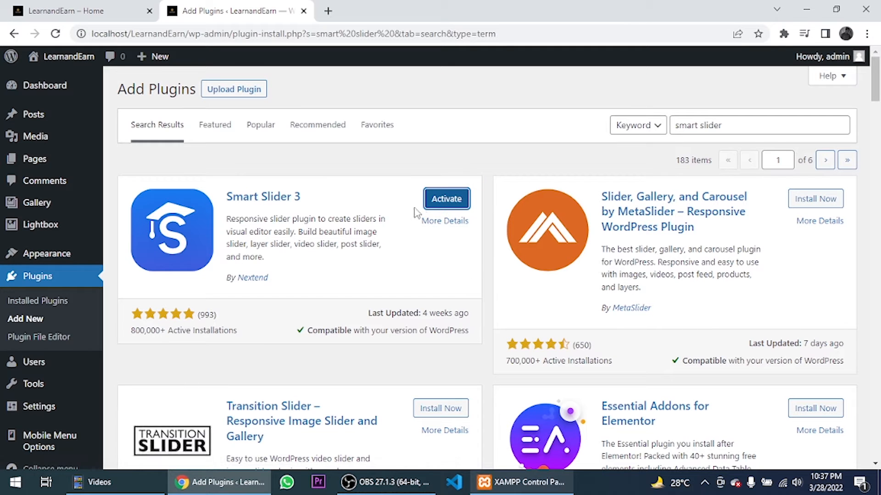
left_click(435, 202)
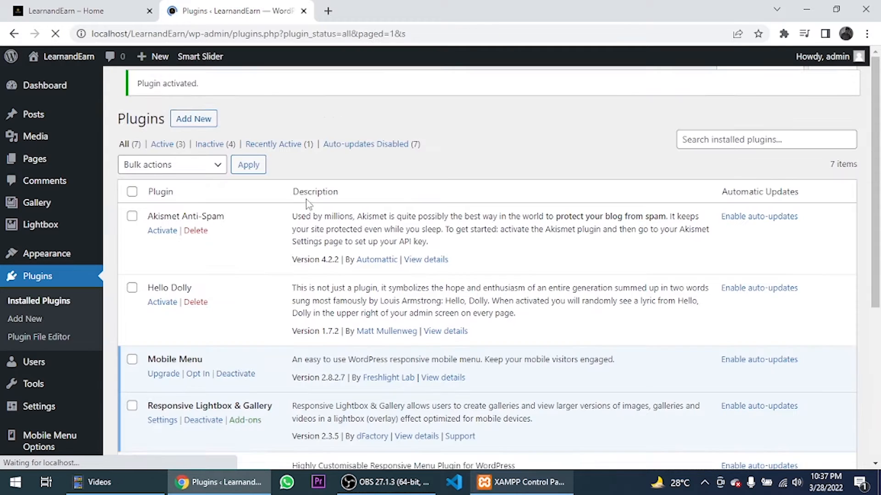
- Open Smart Slider, dismiss its welcome page permanently, and start a NEW PROJECT
scroll(42, 381, "down", 3)
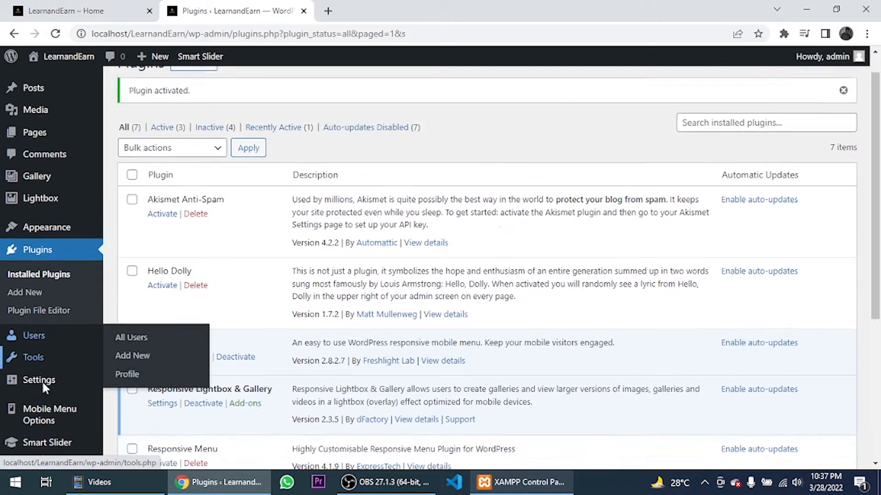
mouse_move(65, 430)
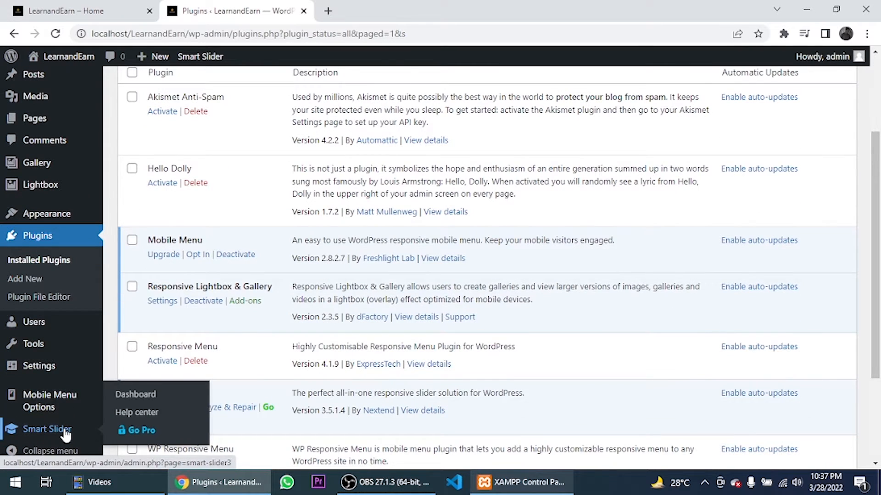
left_click(65, 429)
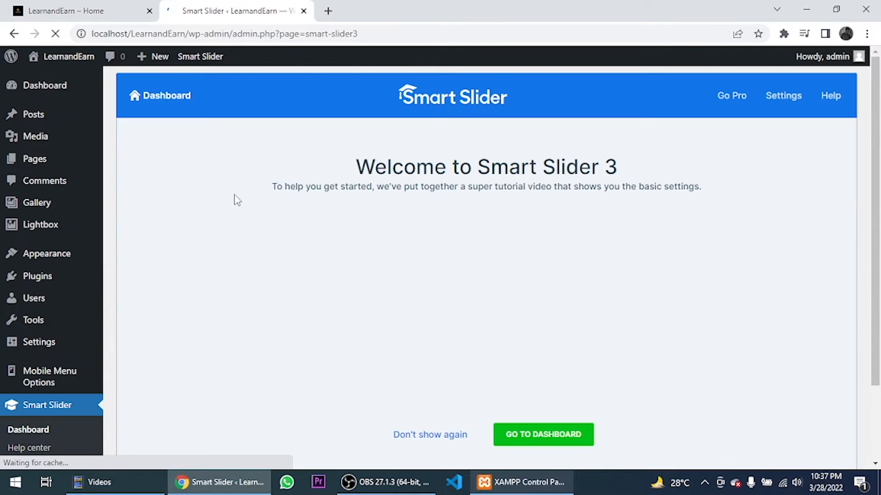
scroll(461, 305, "down", 2)
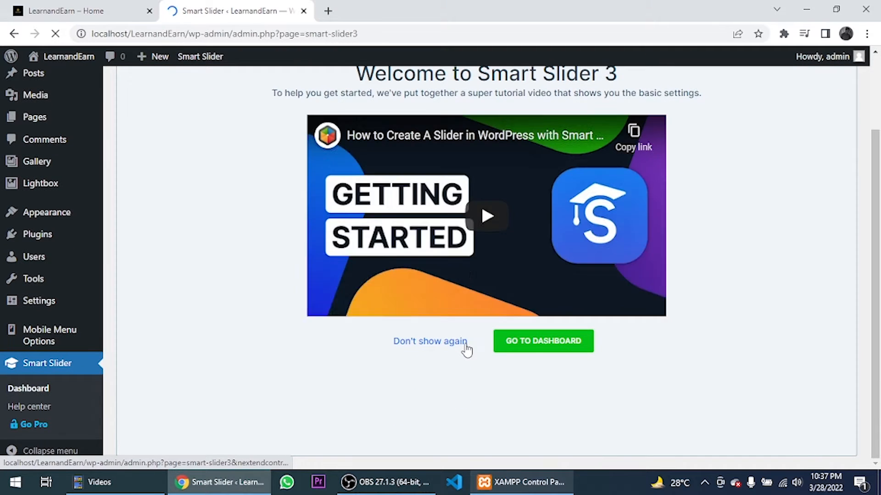
scroll(466, 351, "up", 2)
scroll(473, 321, "down", 2)
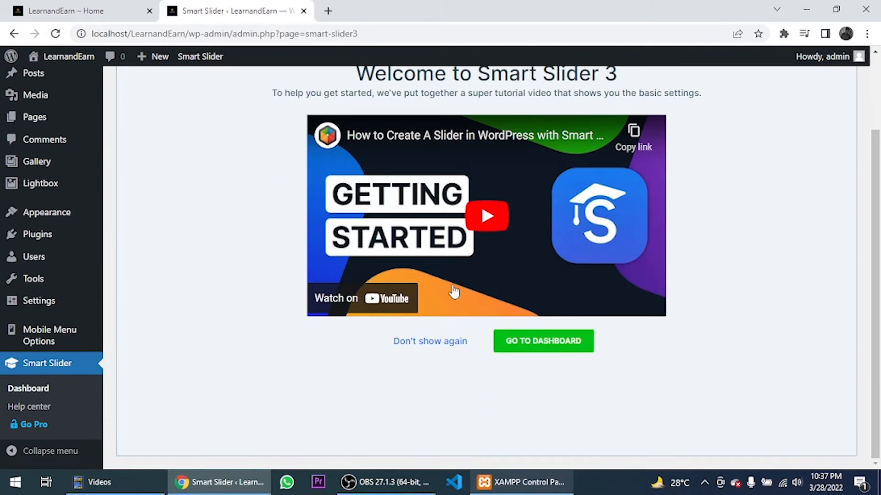
left_click(444, 341)
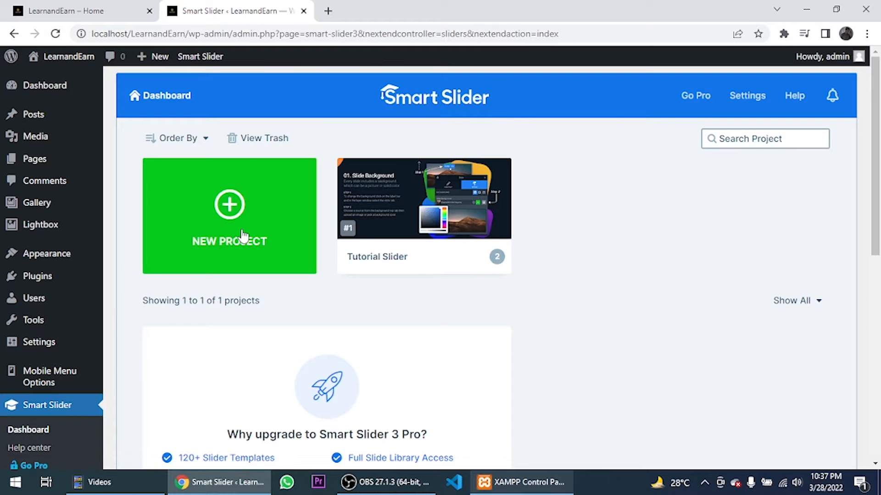
scroll(242, 235, "down", 7)
scroll(241, 235, "up", 7)
left_click(275, 219)
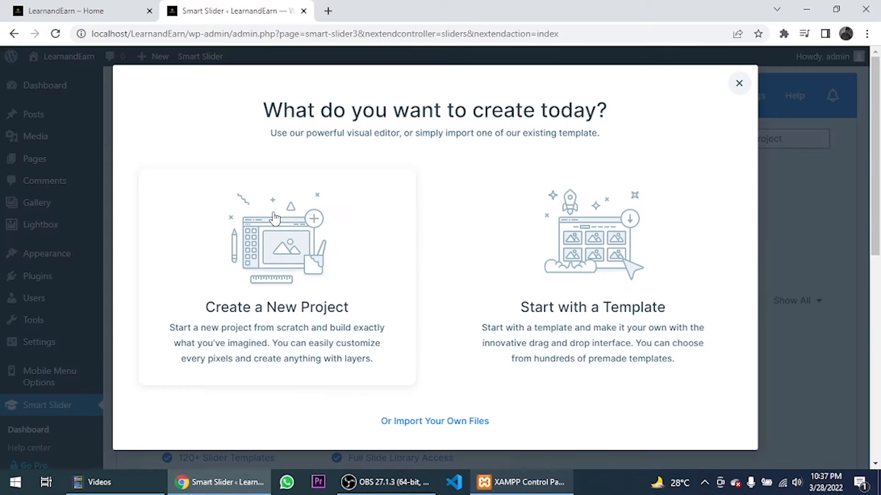
- Create a Simple slider 'My project' from scratch with default 1200×600 px full-width settings
left_click(293, 264)
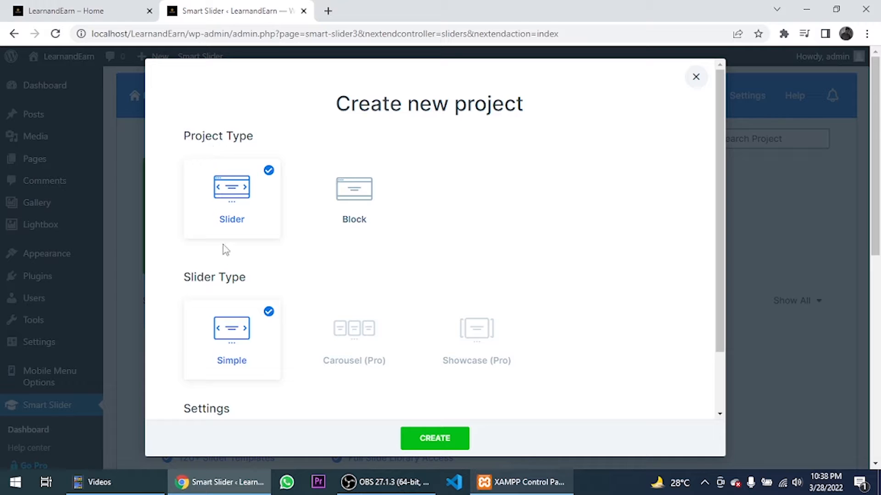
scroll(222, 251, "down", 2)
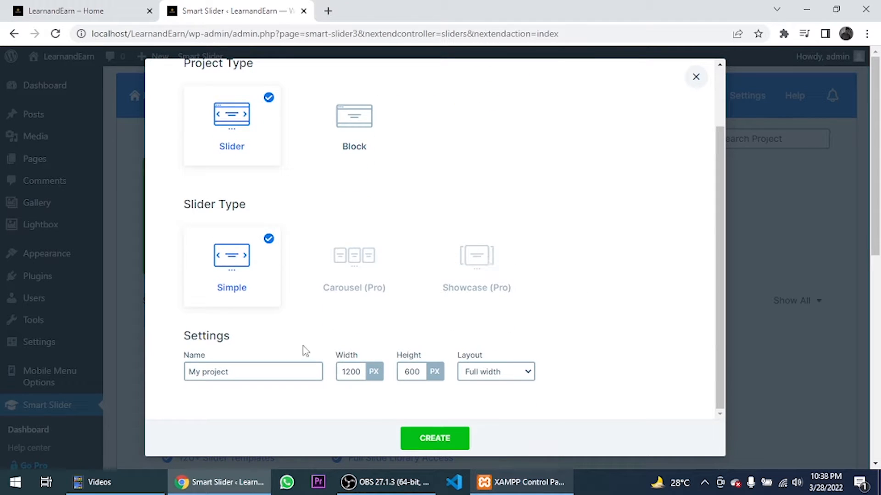
scroll(231, 389, "down", 3)
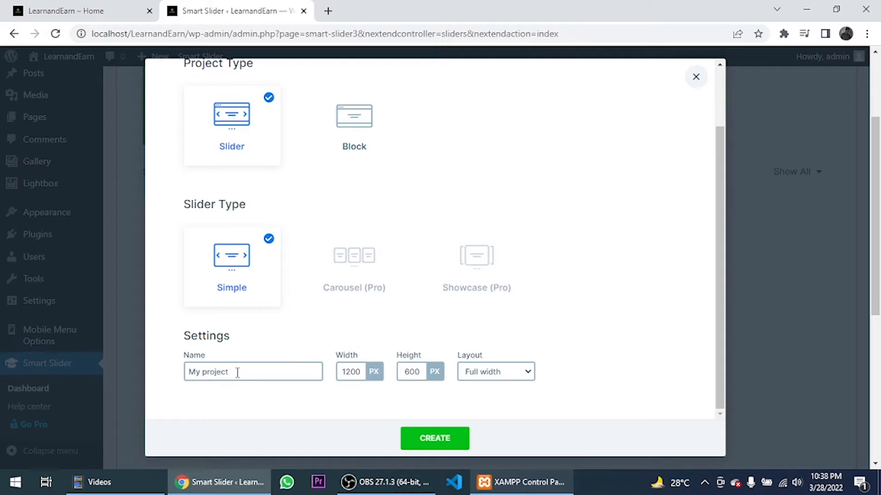
left_click(436, 441)
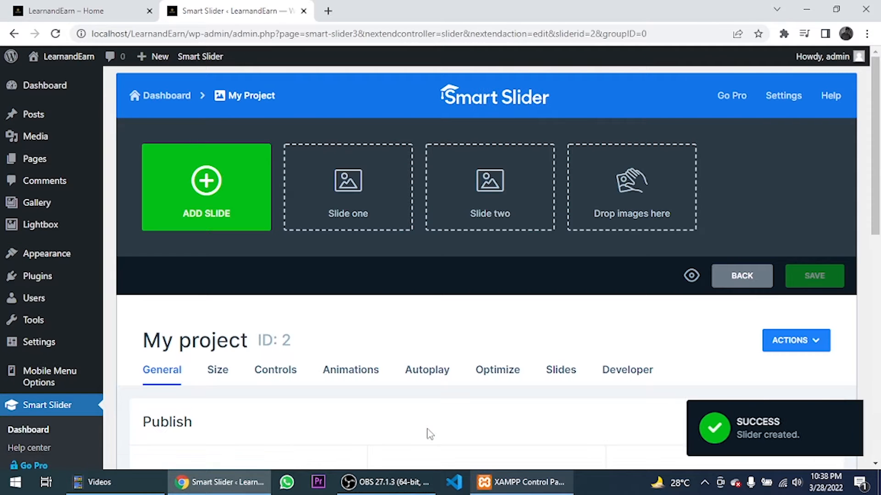
- Add image slides by uploading five Downloads photos to the Media Library and inserting them
left_click(209, 198)
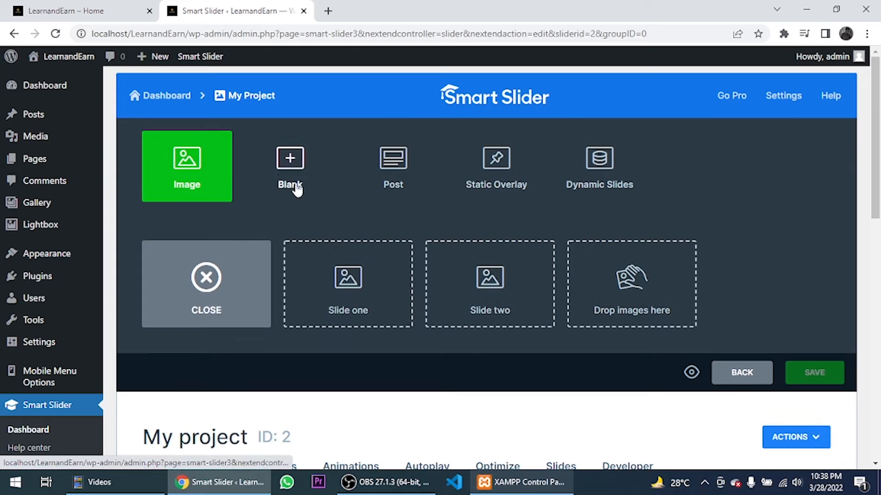
left_click(220, 171)
left_click(72, 114)
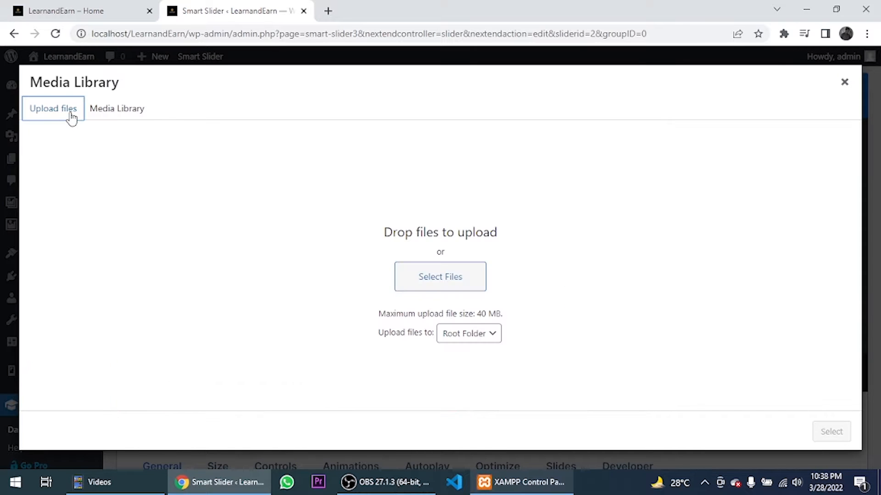
left_click(439, 276)
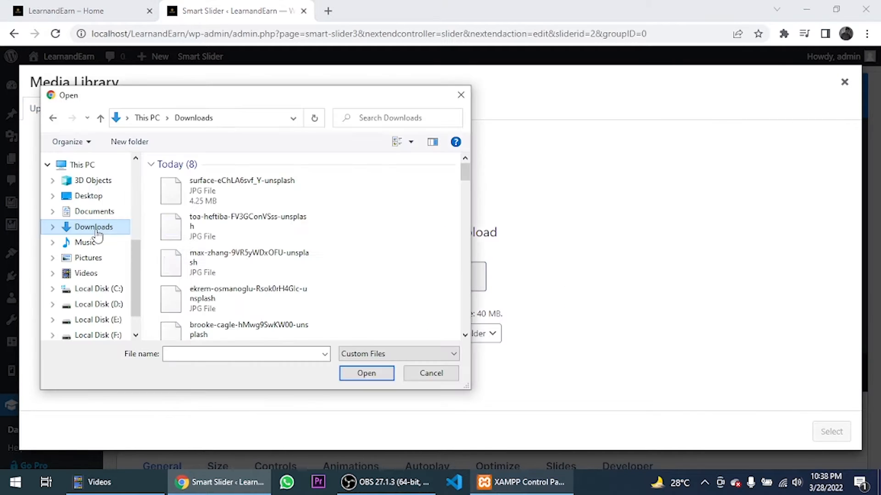
left_click(210, 202)
left_click(211, 234)
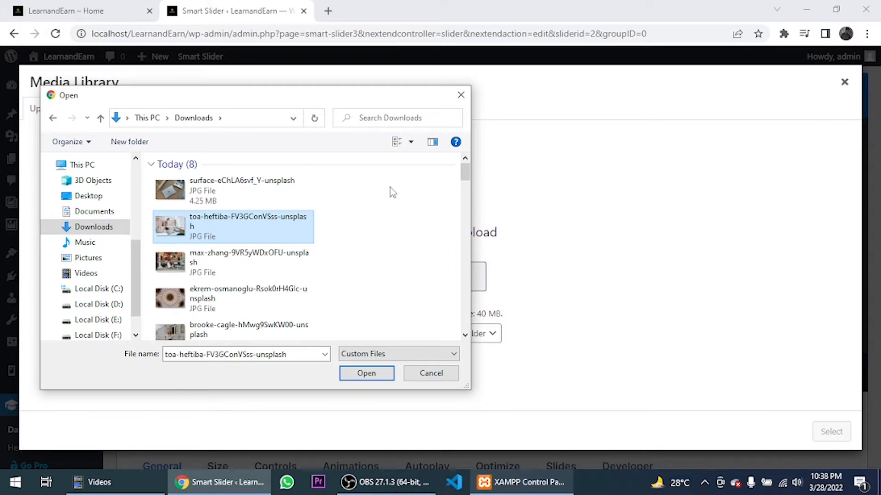
left_click_drag(390, 187, 219, 243)
left_click(366, 372)
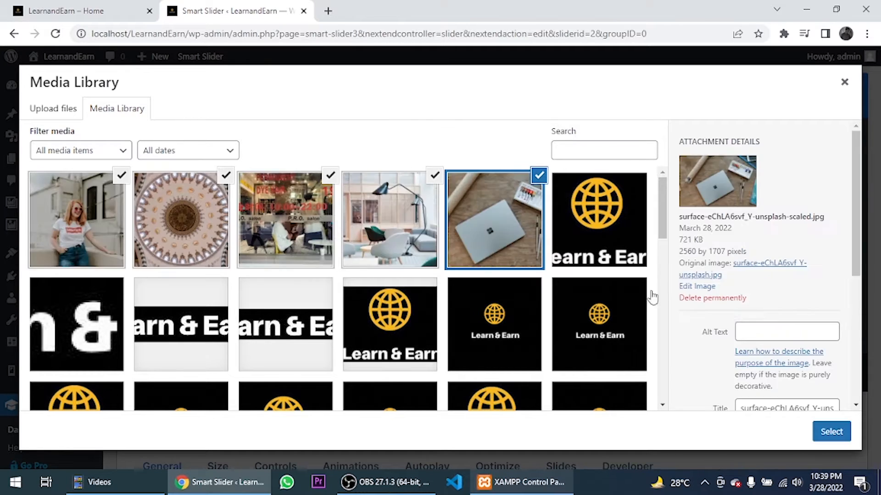
left_click(831, 431)
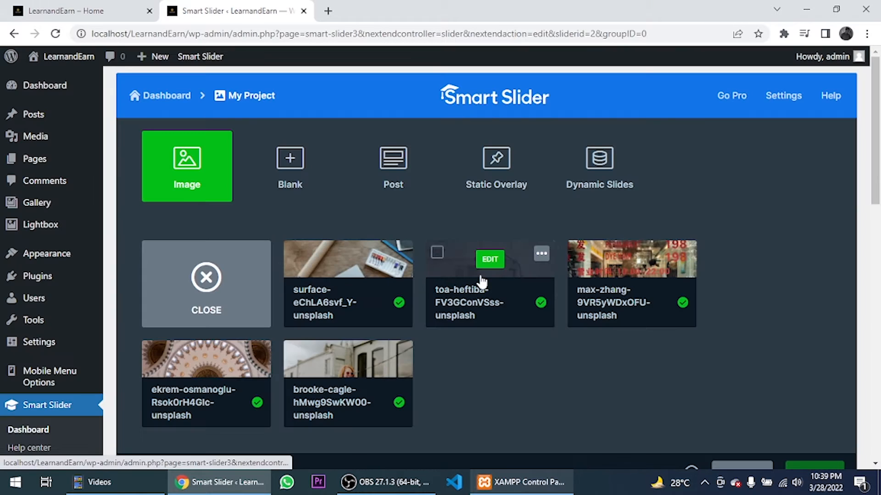
- Review the new slides and the slider's Size, Controls and Animations settings
scroll(406, 275, "down", 8)
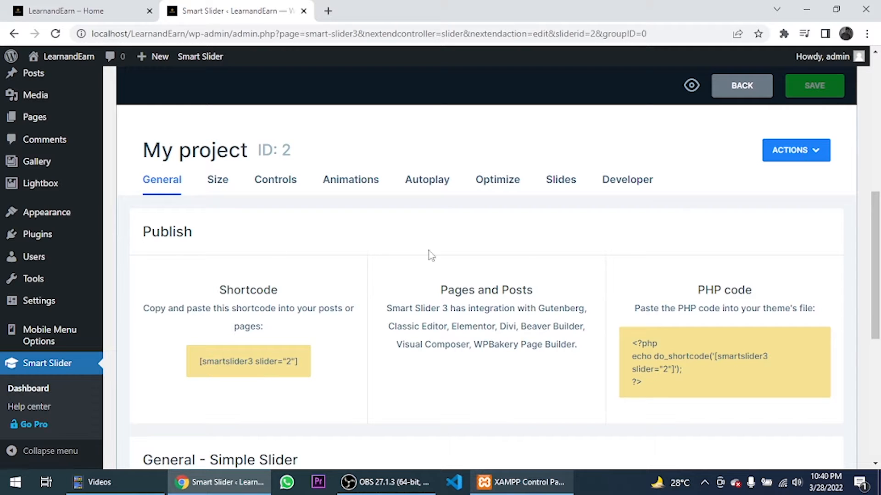
scroll(665, 358, "down", 2)
scroll(535, 291, "down", 3)
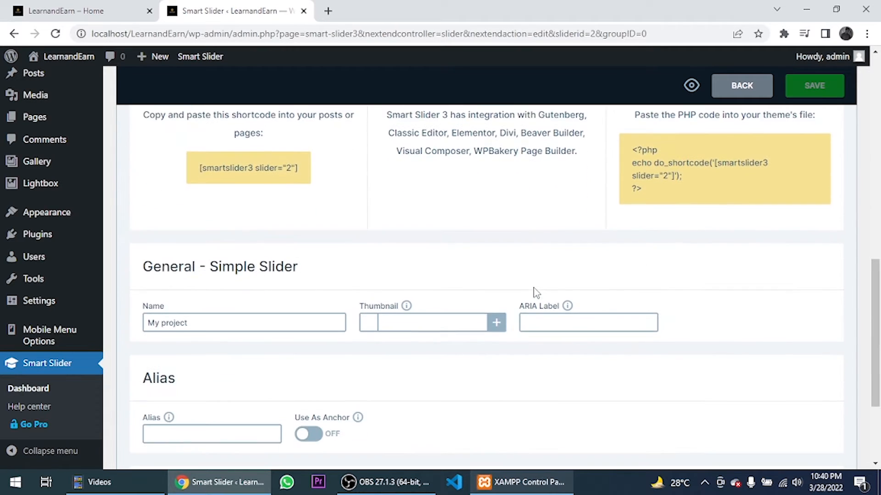
scroll(535, 292, "down", 2)
scroll(321, 344, "up", 12)
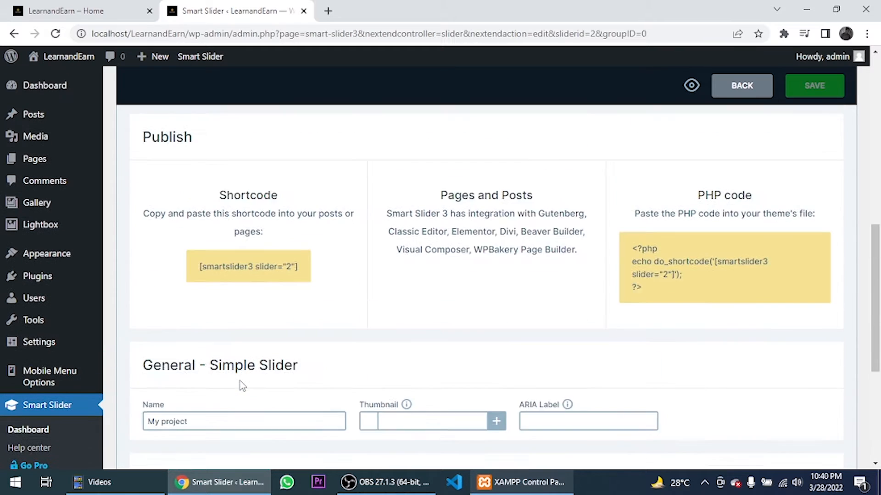
scroll(243, 435, "down", 3)
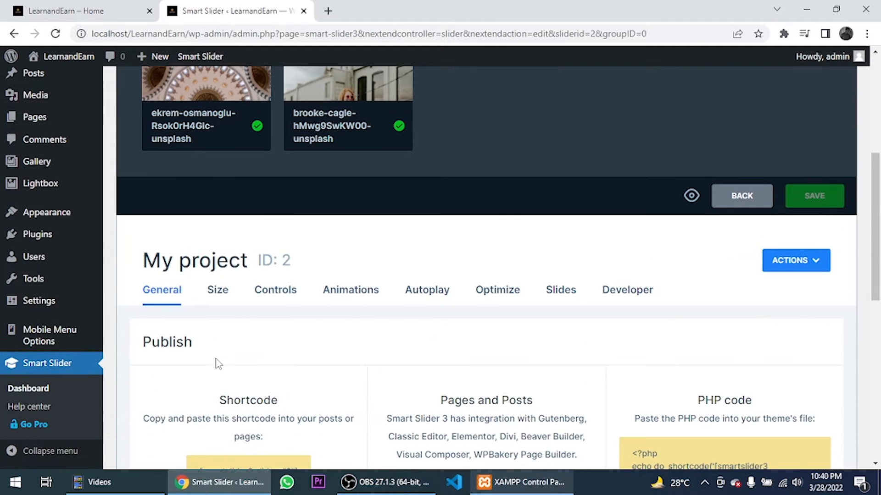
left_click(217, 291)
scroll(213, 324, "down", 5)
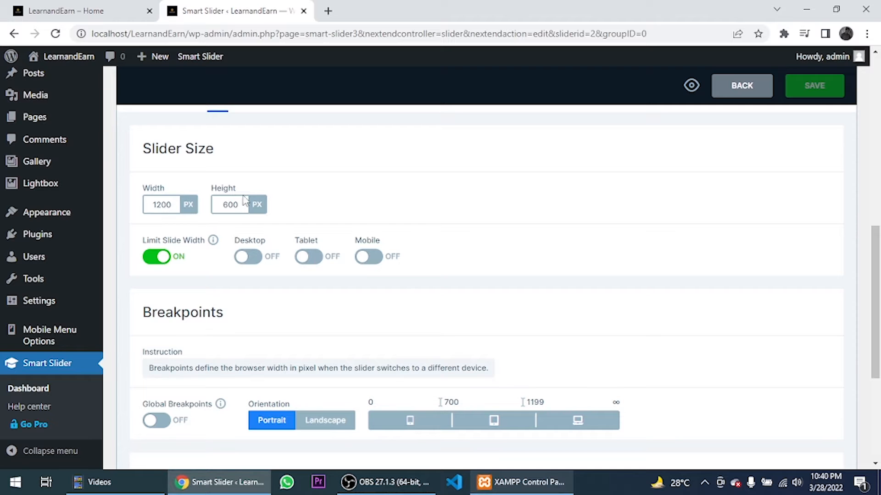
scroll(250, 282, "down", 5)
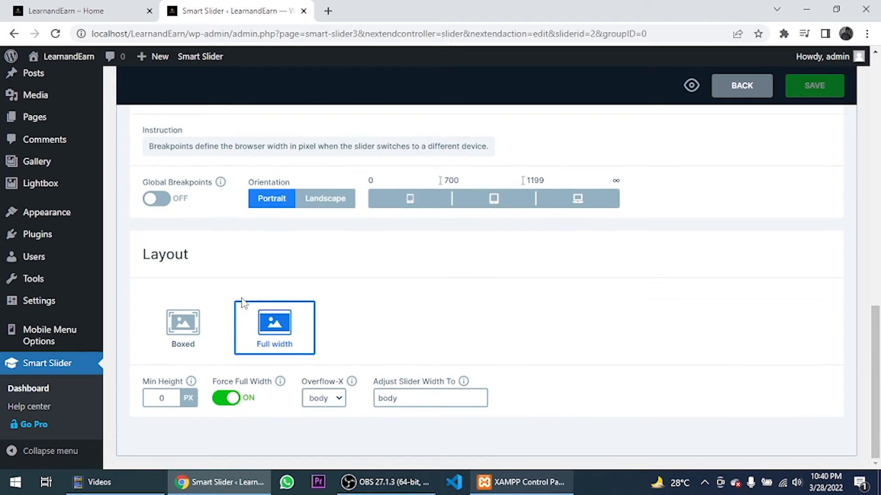
scroll(350, 315, "up", 10)
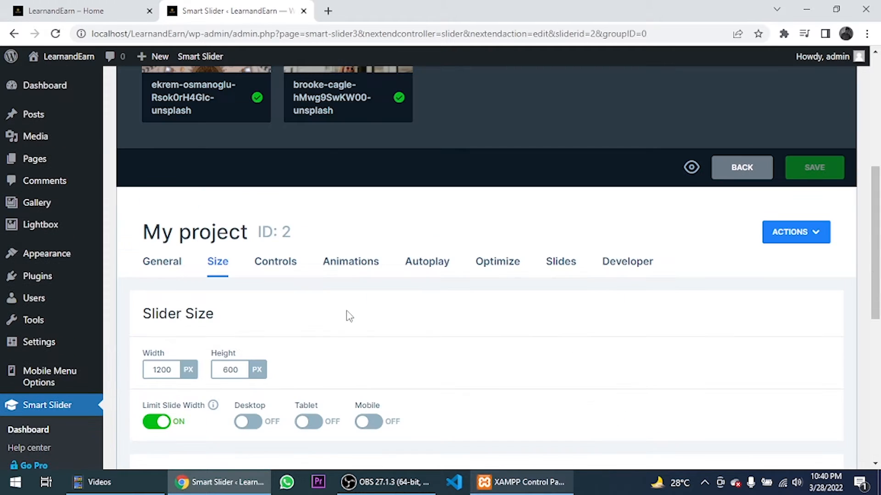
left_click(285, 275)
left_click(342, 268)
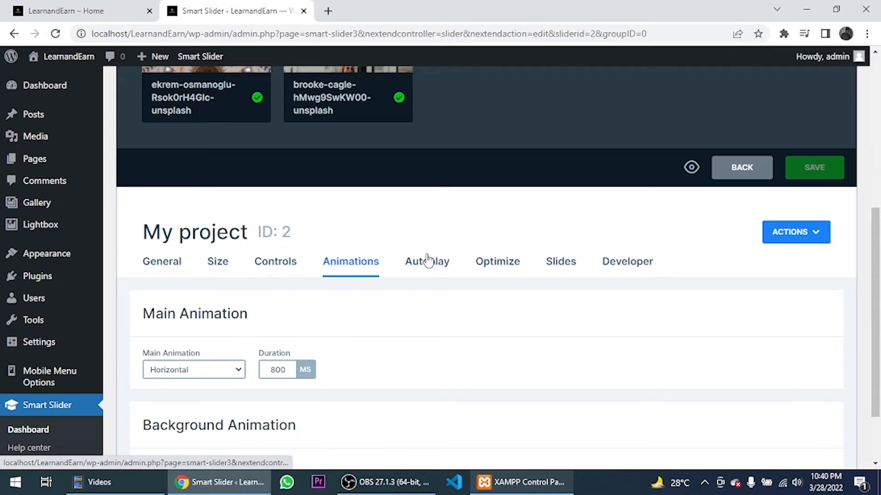
- Switch Autoplay on so slides advance every 8000 ms
left_click(426, 263)
left_click(222, 394)
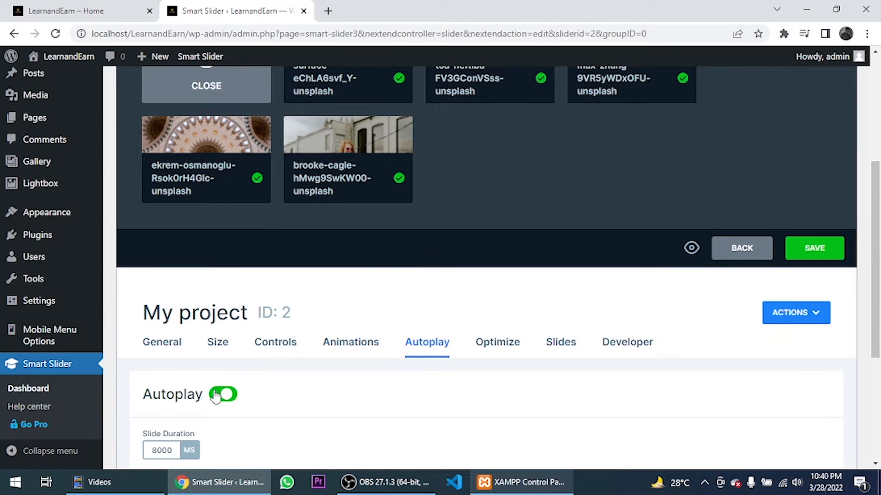
scroll(234, 321, "down", 5)
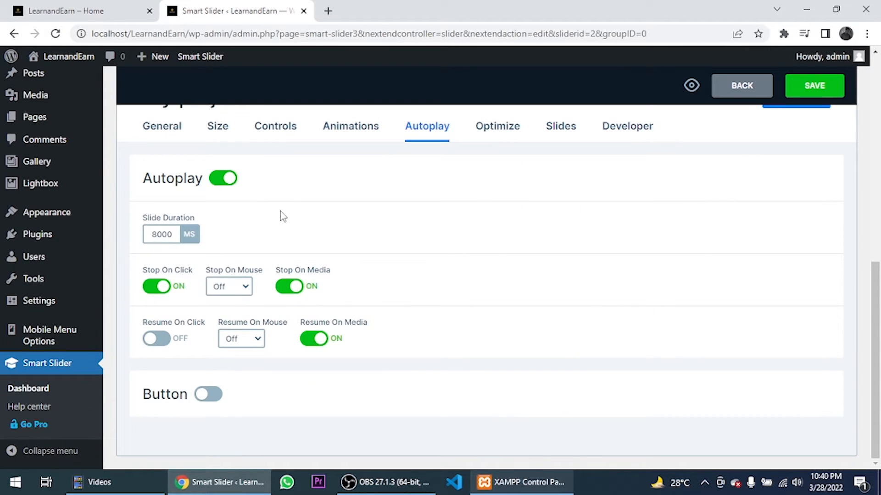
left_click(496, 127)
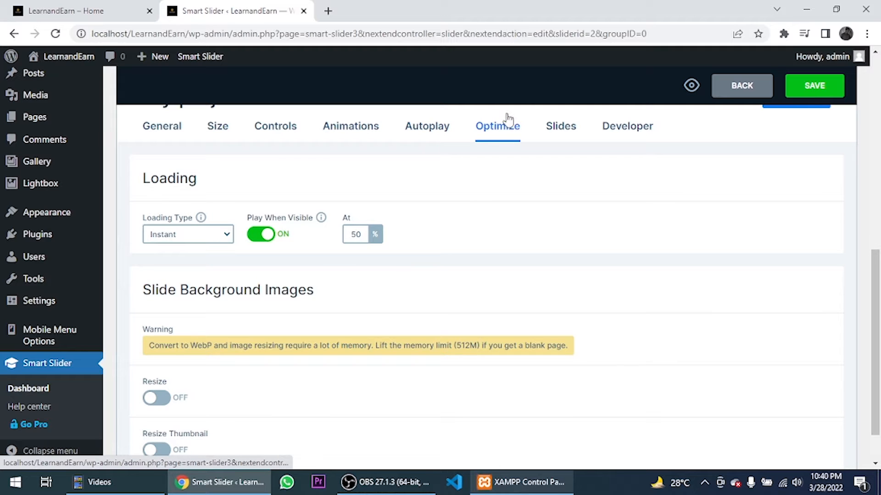
left_click(427, 126)
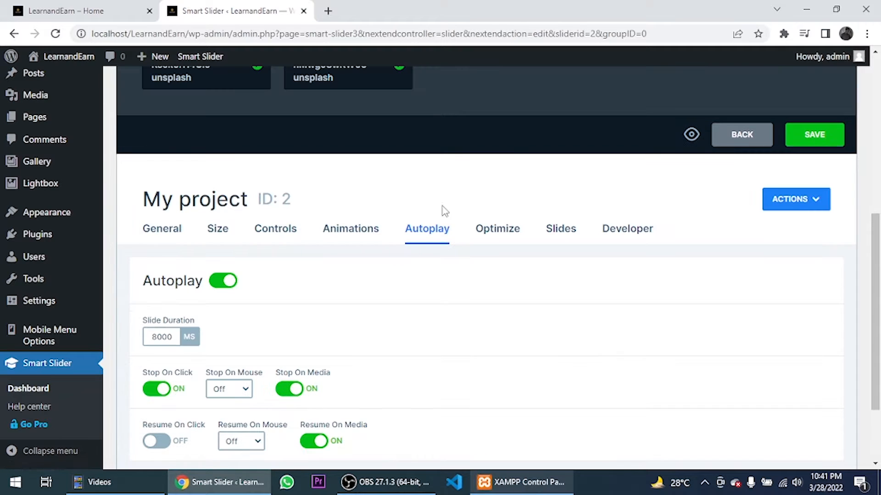
left_click(294, 234)
- Turn on bottom-centre bullet navigation and apply the Bar bullet style
scroll(289, 255, "down", 5)
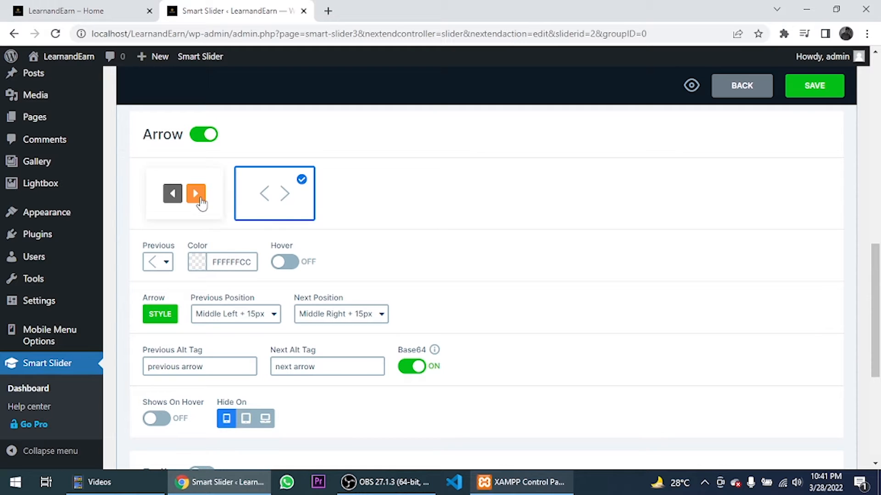
scroll(213, 205, "down", 1)
scroll(213, 205, "down", 4)
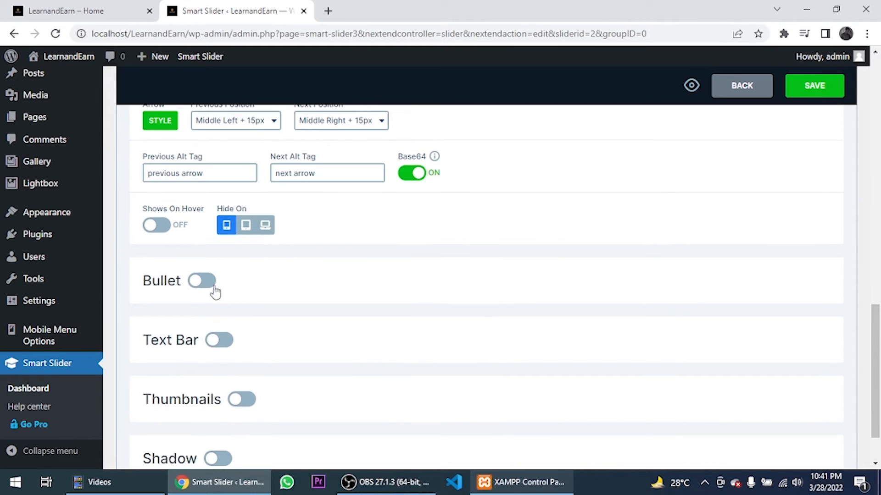
left_click(200, 281)
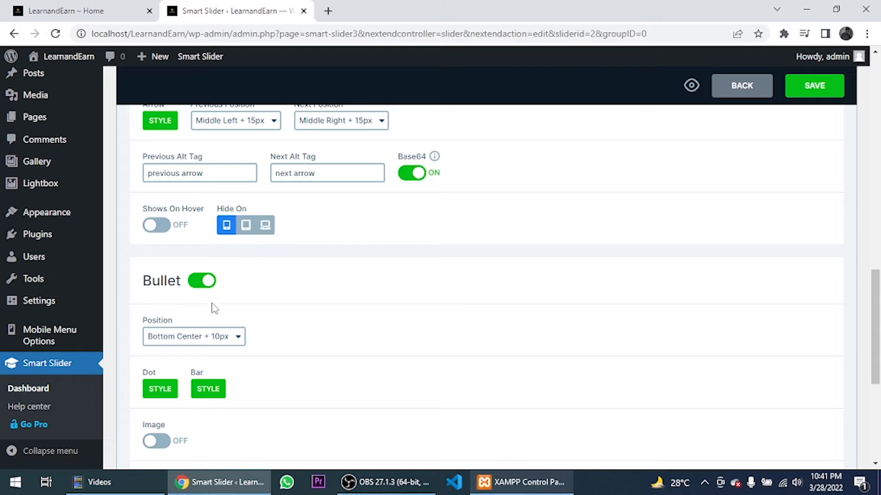
scroll(202, 345, "down", 3)
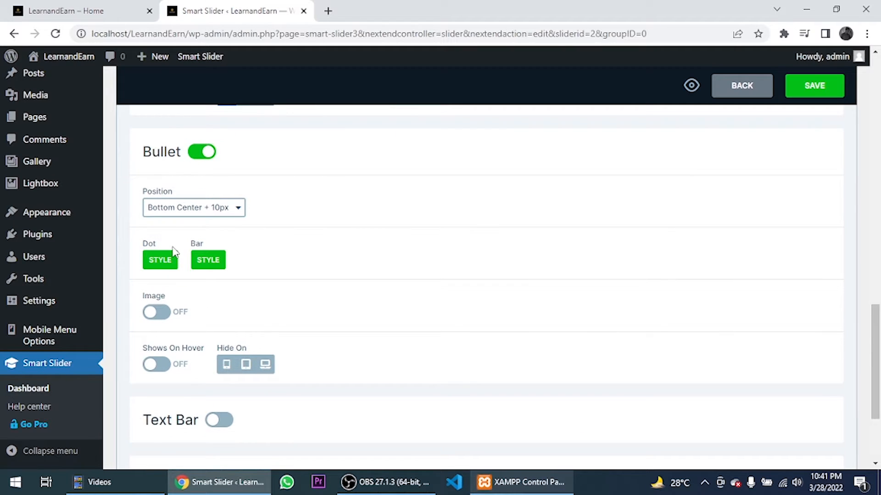
left_click(207, 263)
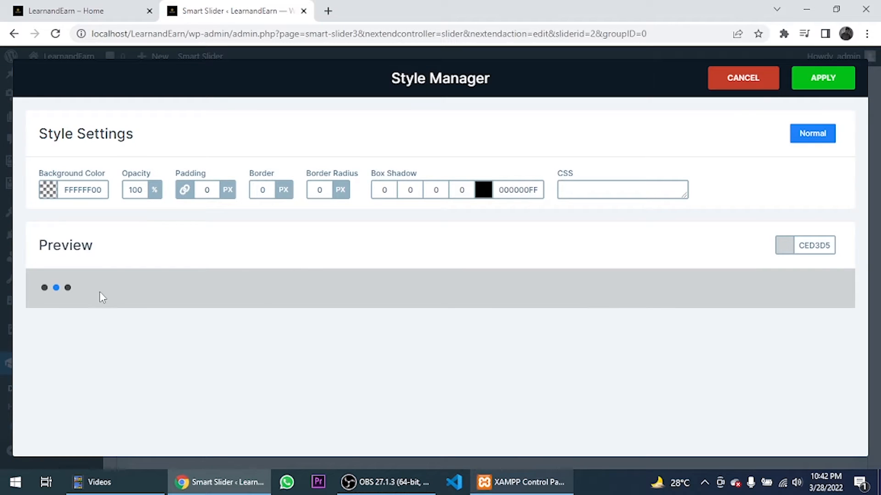
left_click(816, 89)
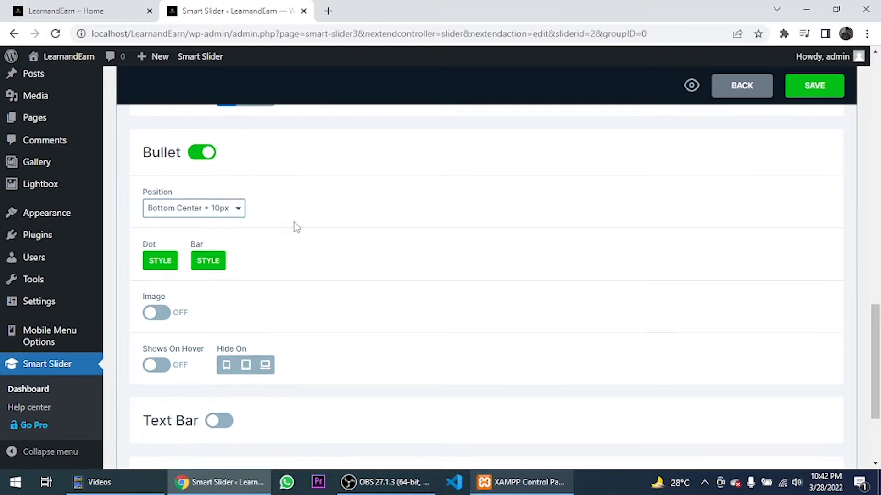
- Save the My project slider
scroll(295, 226, "up", 5)
scroll(266, 288, "up", 10)
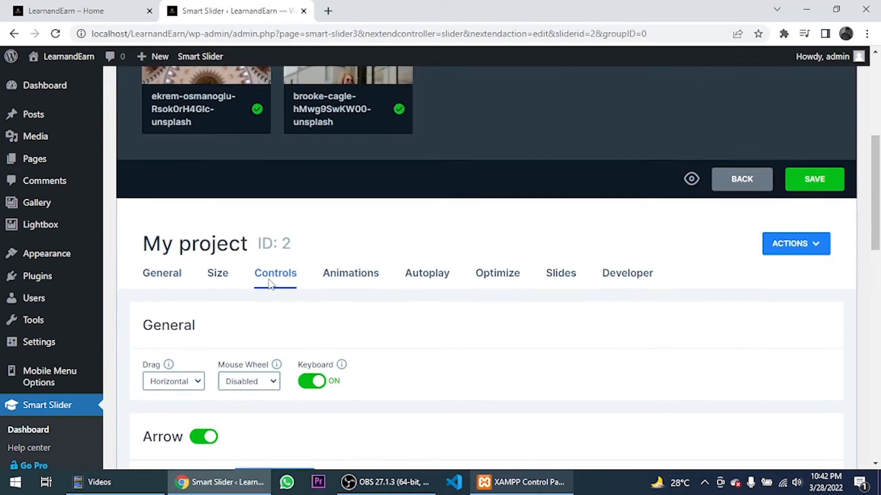
left_click(813, 392)
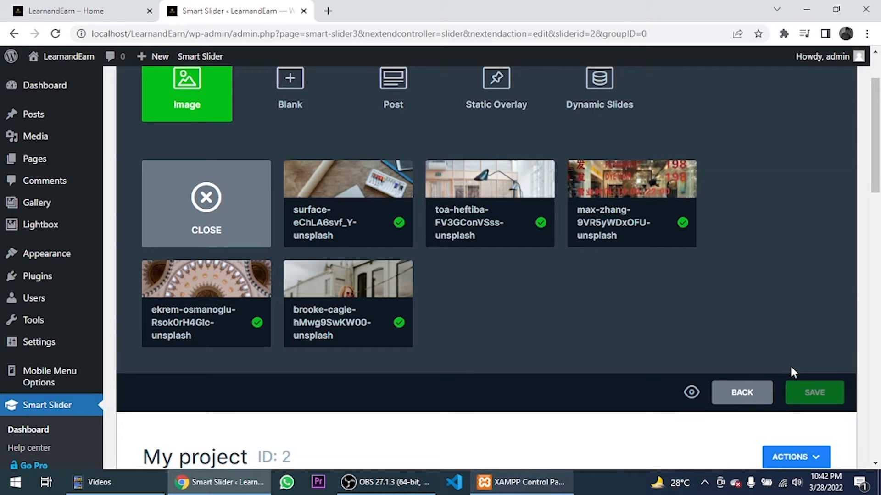
scroll(515, 246, "down", 8)
scroll(248, 161, "up", 3)
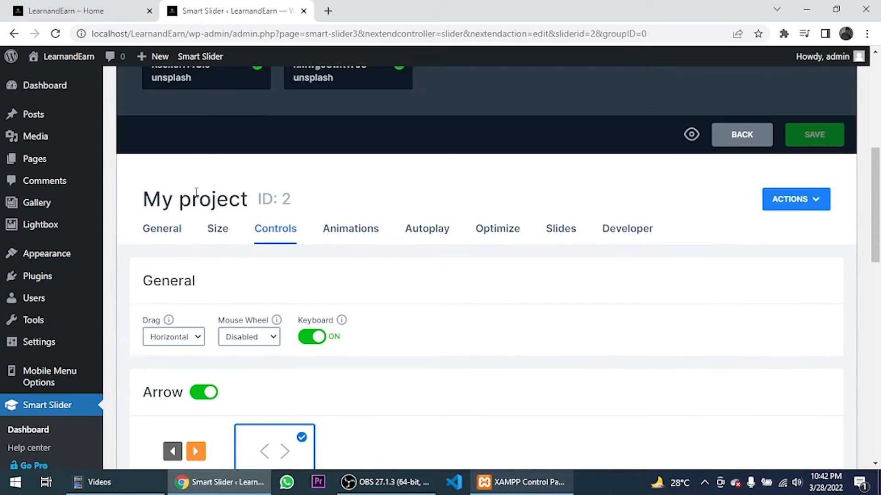
left_click(163, 229)
- Copy the shortcode [smartslider3 slider="2"] and glance at the home page tab before returning
scroll(289, 368, "down", 1)
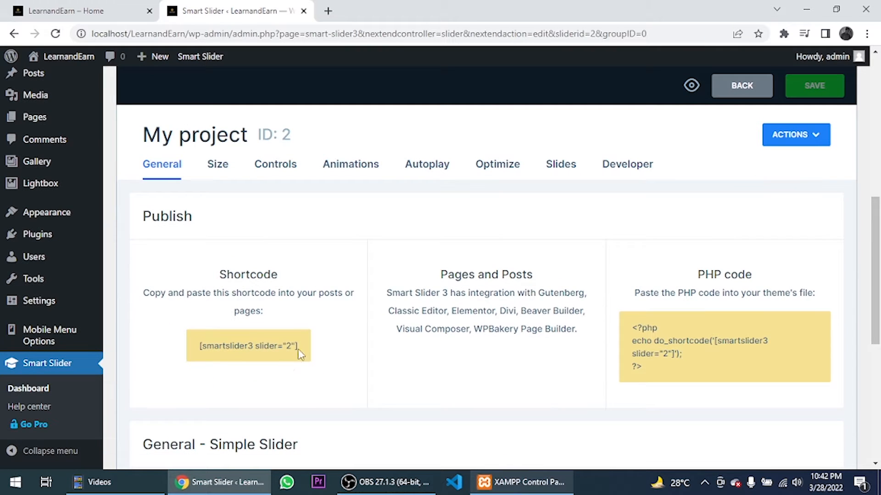
left_click(300, 354)
key("ctrl+c")
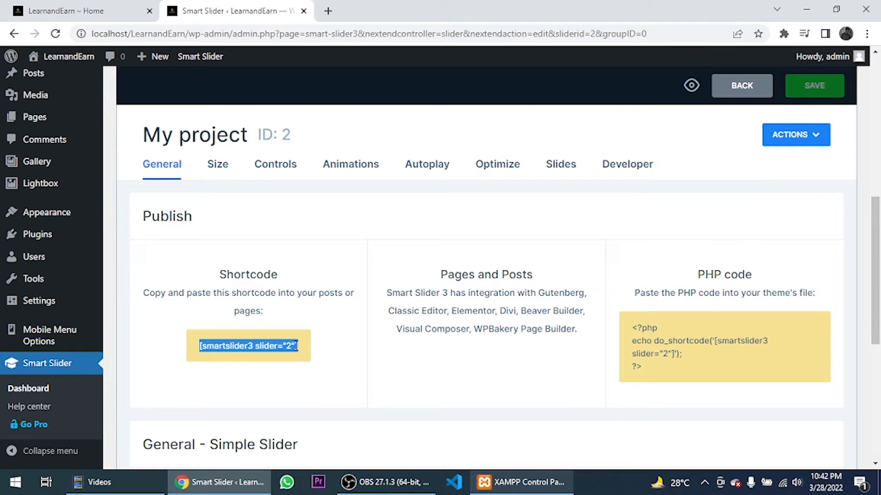
left_click(114, 11)
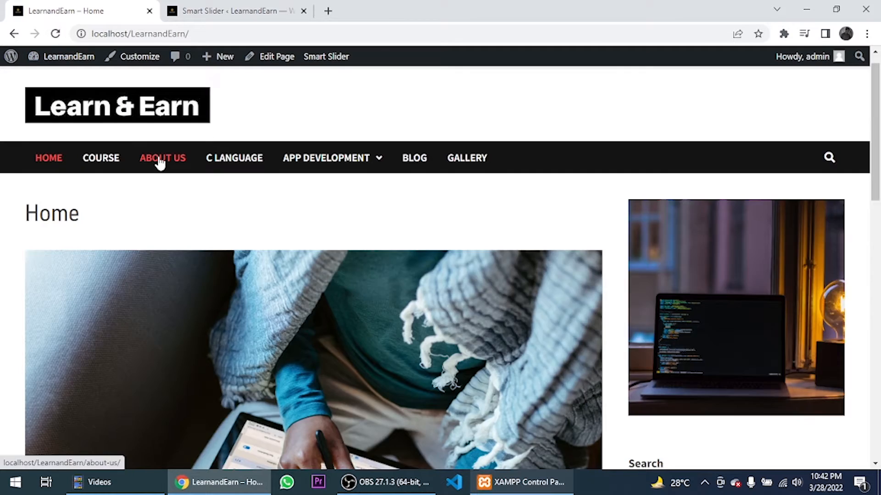
scroll(179, 189, "down", 15)
scroll(192, 213, "up", 16)
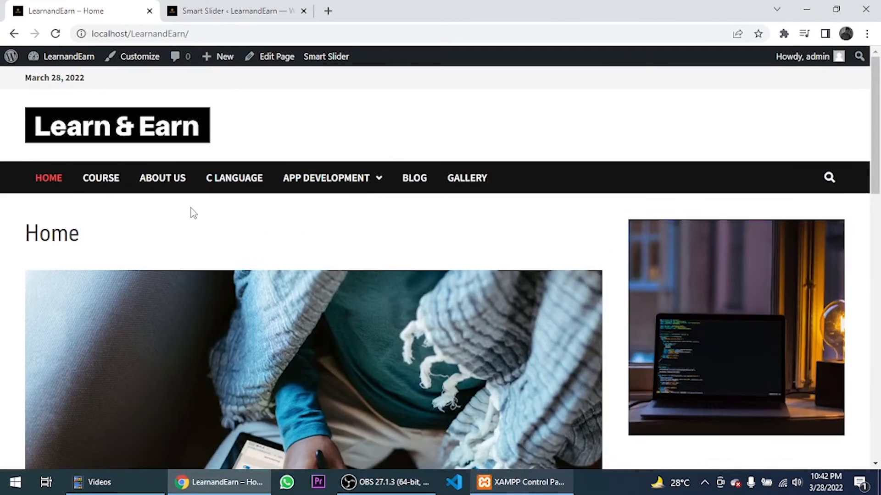
scroll(192, 213, "down", 11)
scroll(193, 217, "up", 11)
left_click(226, 8)
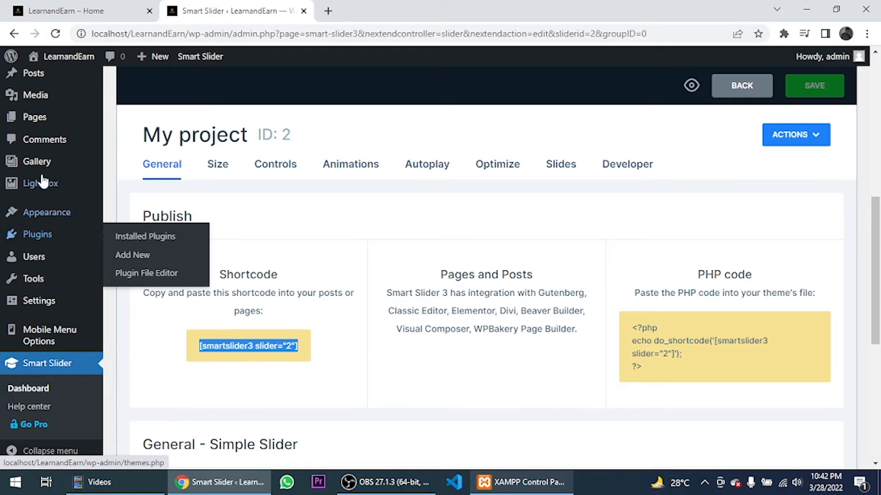
- Open the Home page in the block editor and close the welcome guide
left_click(123, 122)
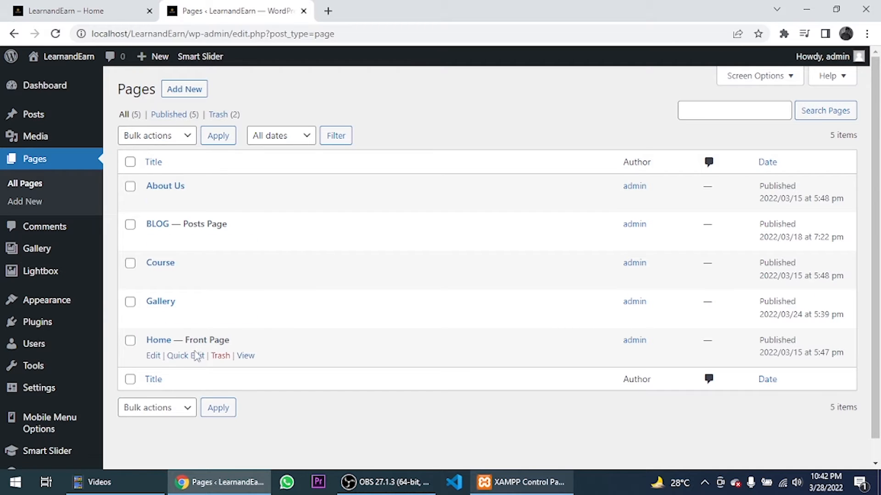
left_click(153, 356)
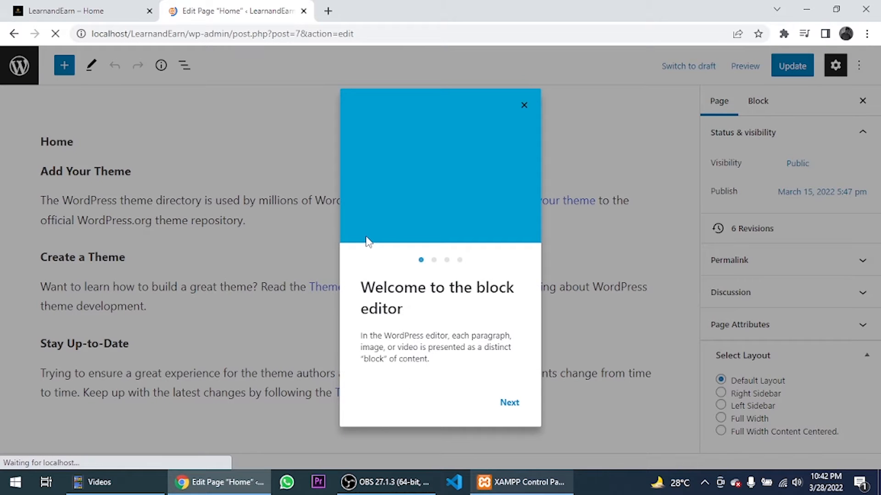
key("Right")
left_click(524, 105)
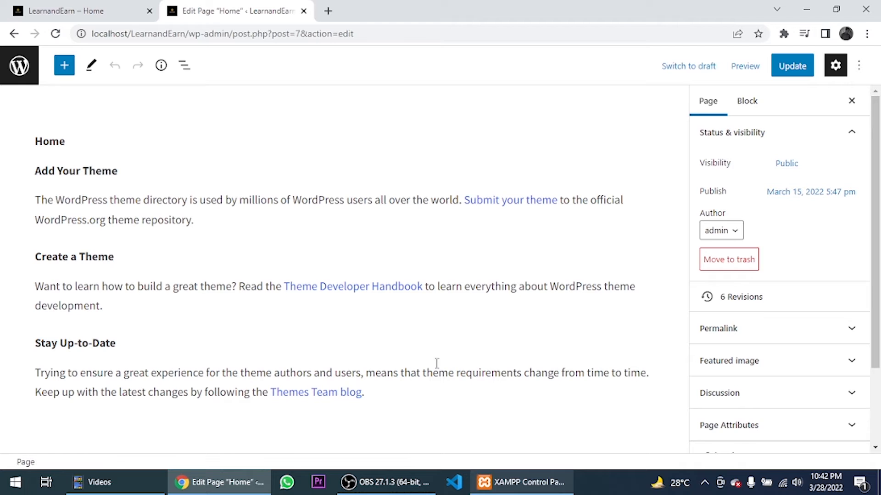
- Paste [smartslider3 slider="2"] in a new paragraph below the last one and update the page
left_click(379, 397)
key("Return")
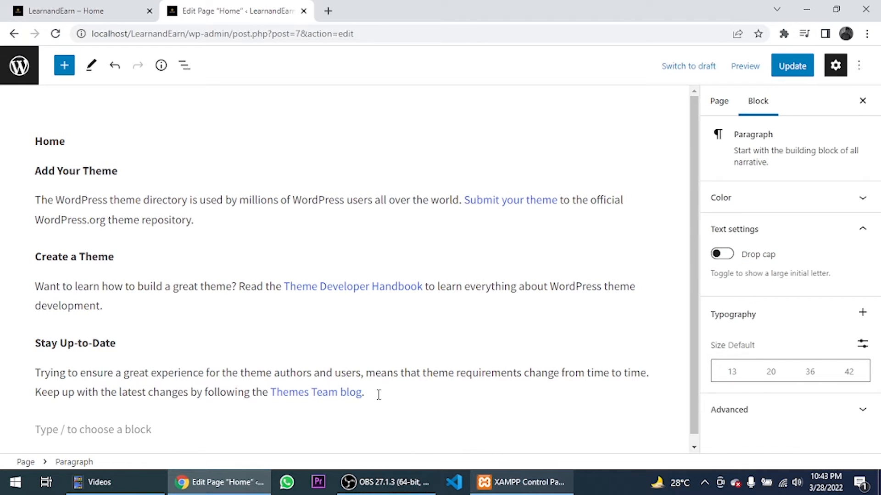
key("ctrl+v")
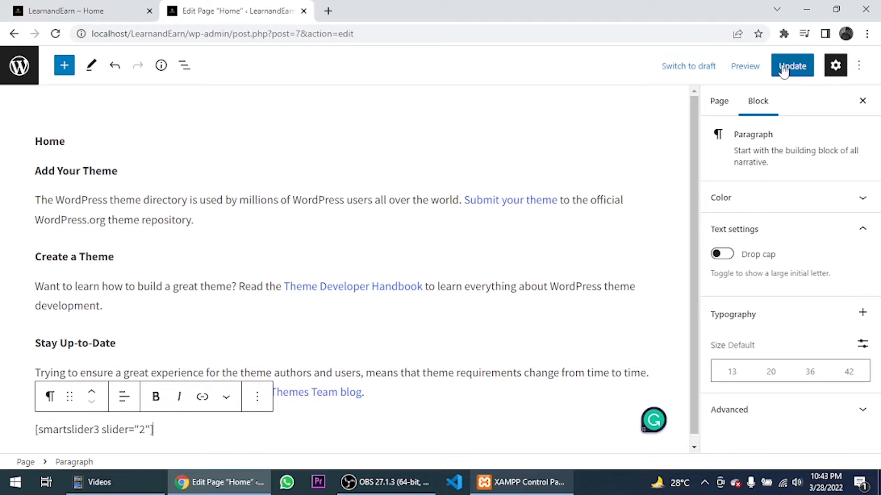
left_click(784, 67)
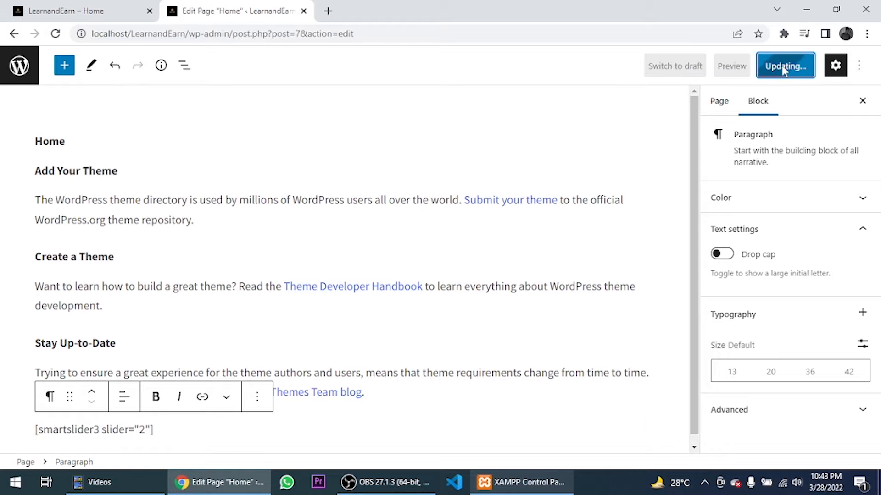
left_click(6, 69)
left_click(65, 5)
- Reload the homepage and scroll down to the slider below the page text
left_click(56, 34)
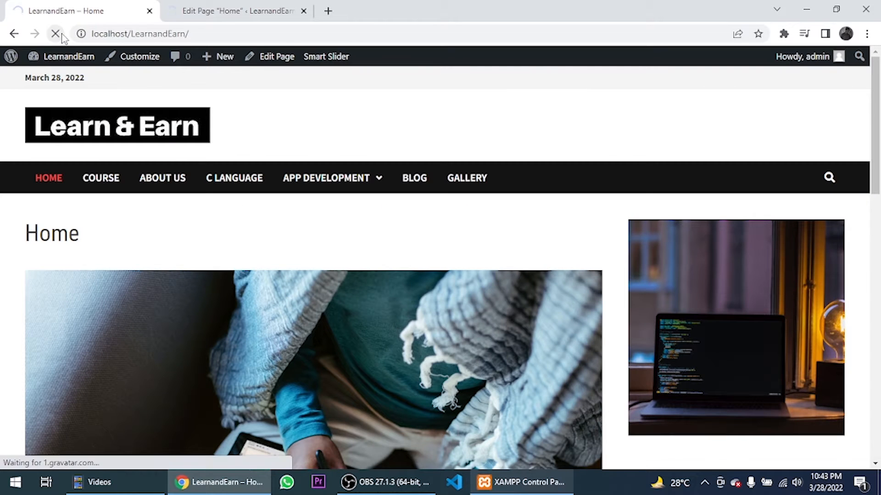
scroll(178, 133, "down", 10)
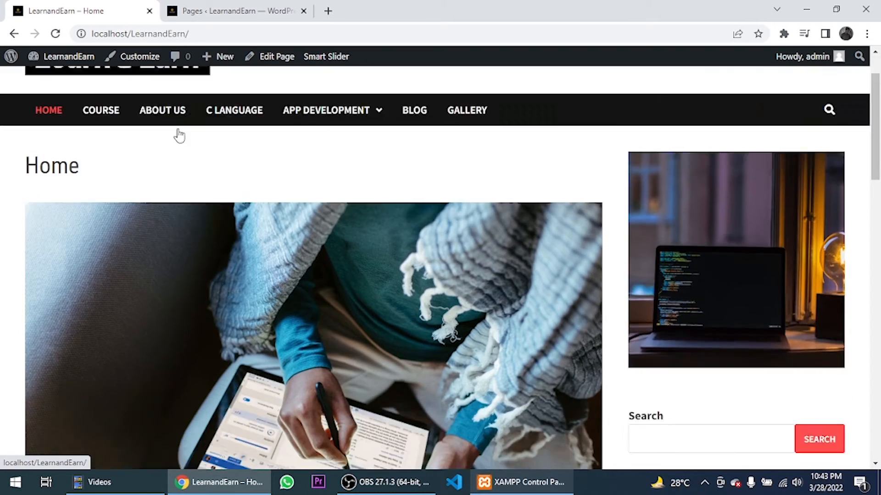
scroll(178, 135, "down", 5)
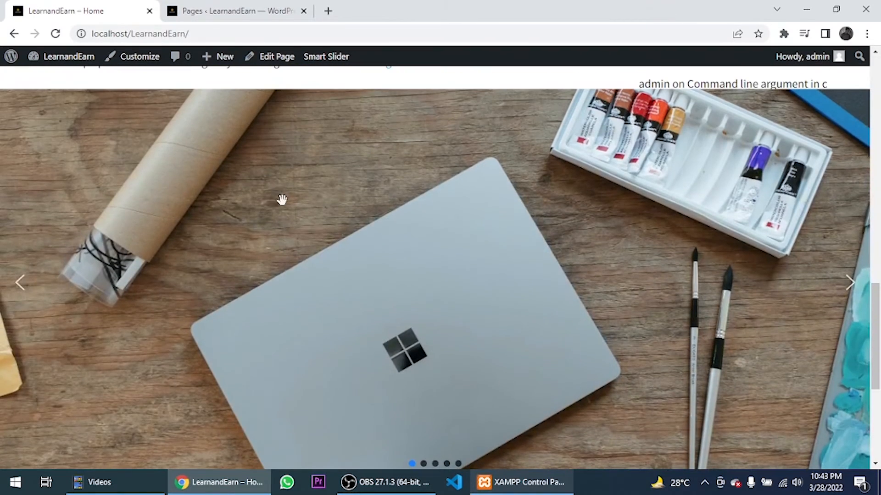
scroll(133, 183, "up", 5)
scroll(147, 188, "down", 8)
- Browse the slides with the arrows and bullets, ending back on the first laptop slide
left_click(846, 288)
left_click(847, 289)
left_click(847, 289)
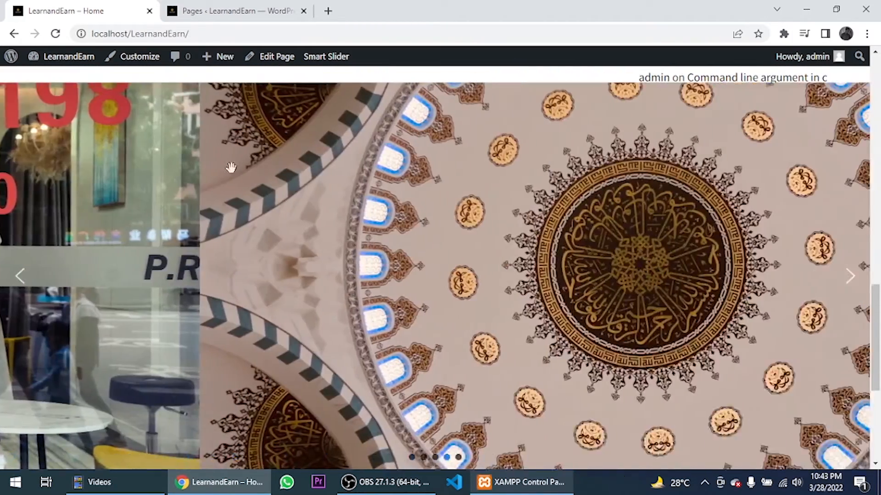
left_click(851, 276)
scroll(852, 275, "down", 2)
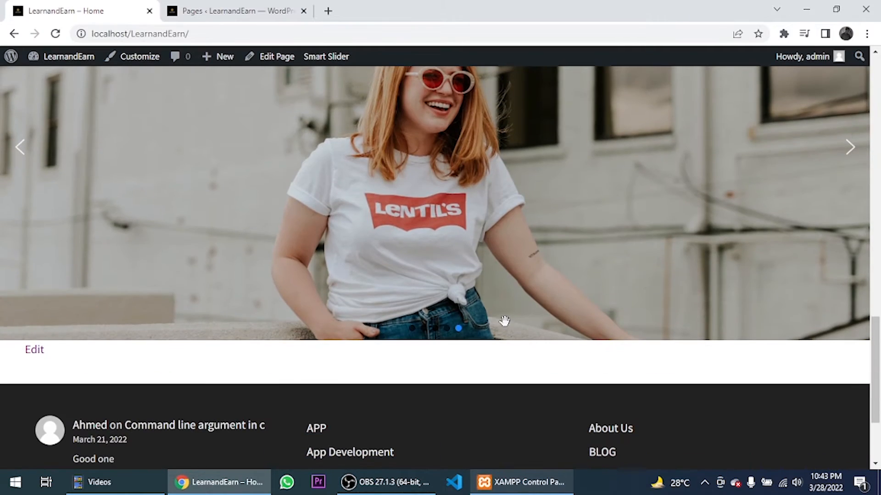
left_click(447, 329)
scroll(445, 335, "up", 2)
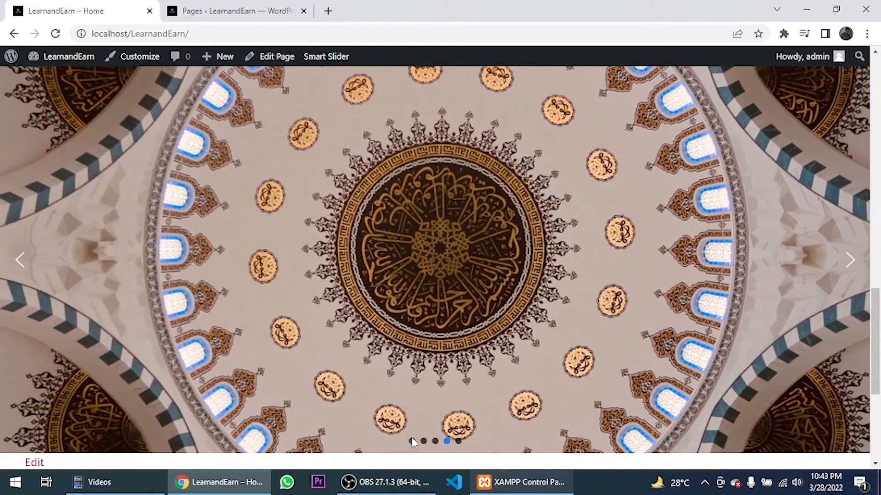
left_click(412, 440)
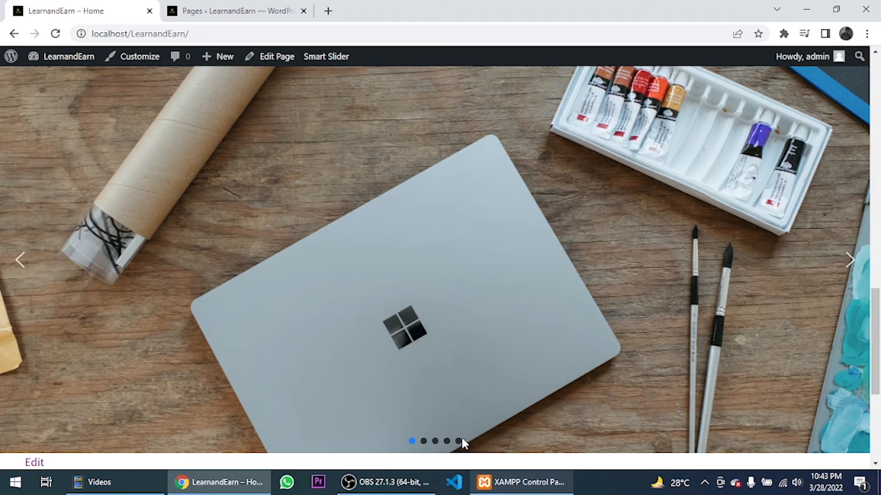
scroll(490, 418, "up", 7)
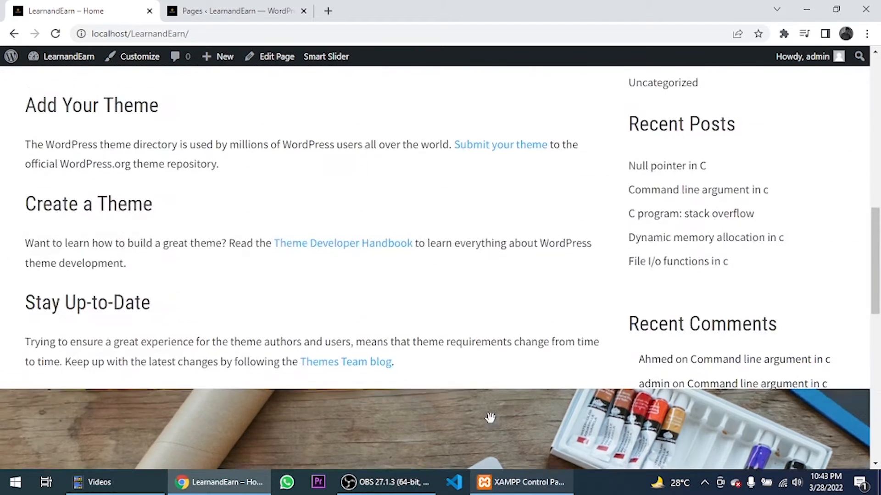
scroll(489, 418, "up", 15)
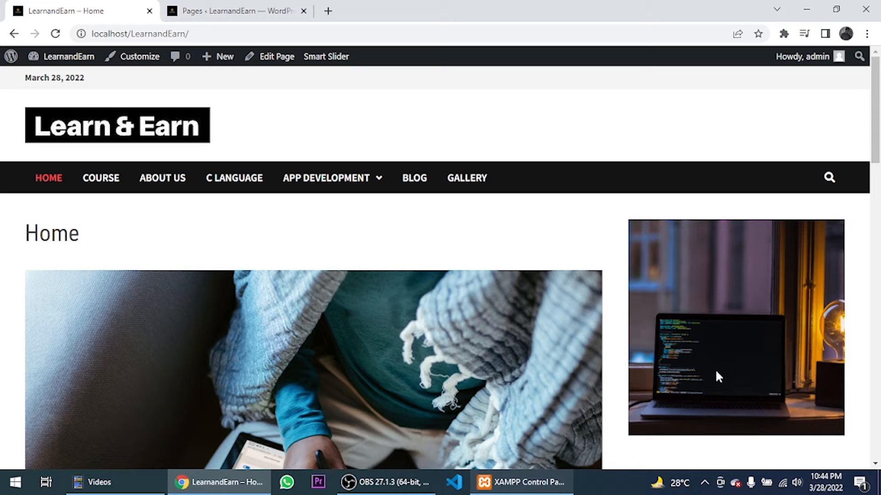
- Open My project from the Smart Slider dashboard
left_click(231, 10)
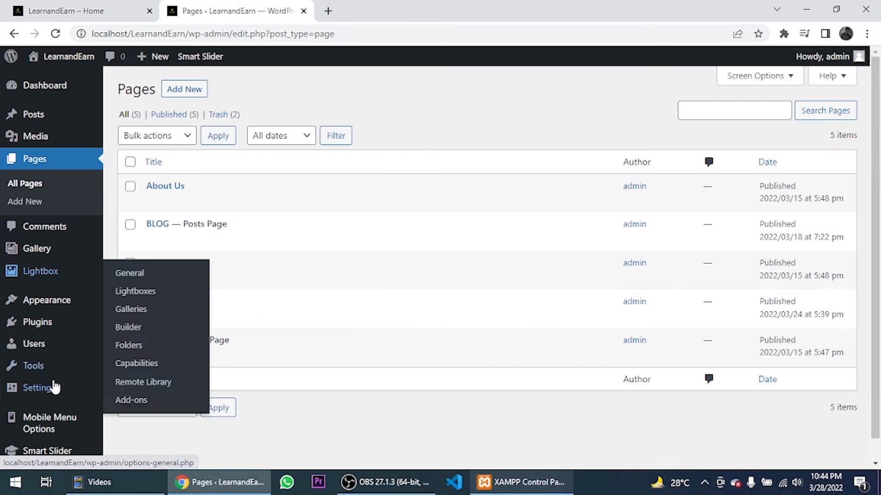
left_click(57, 449)
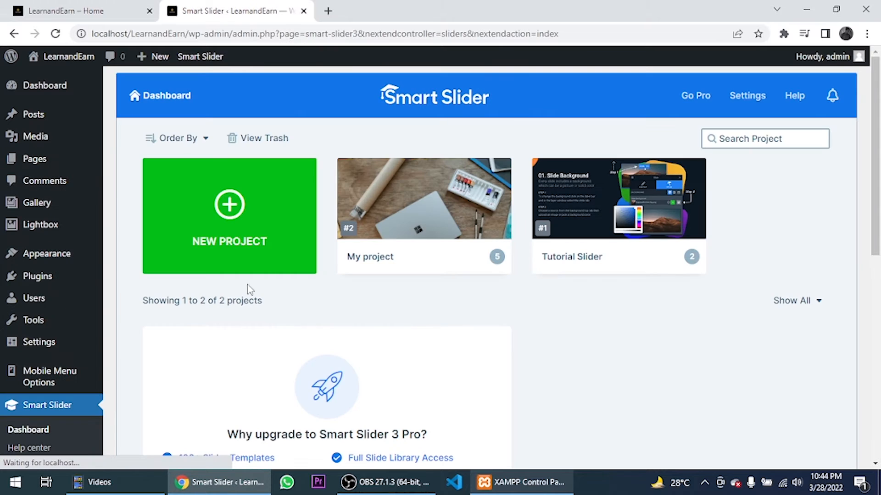
scroll(298, 277, "down", 4)
scroll(321, 257, "up", 4)
left_click(415, 209)
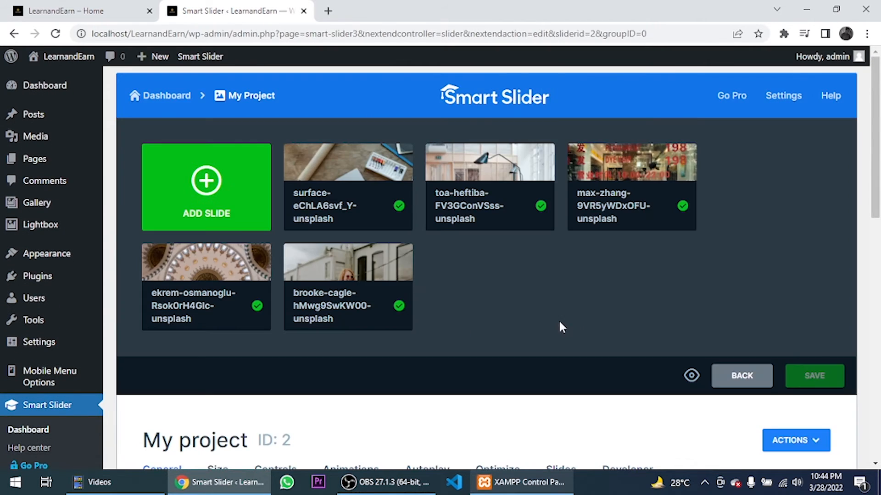
- Copy the slider's PHP embed code from the Publish section and open the Theme File Editor
scroll(541, 326, "down", 5)
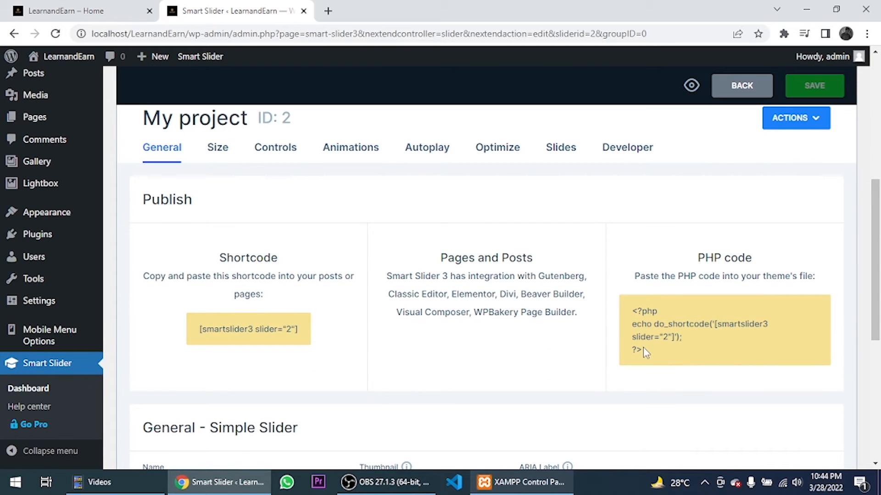
left_click_drag(642, 350, 633, 324)
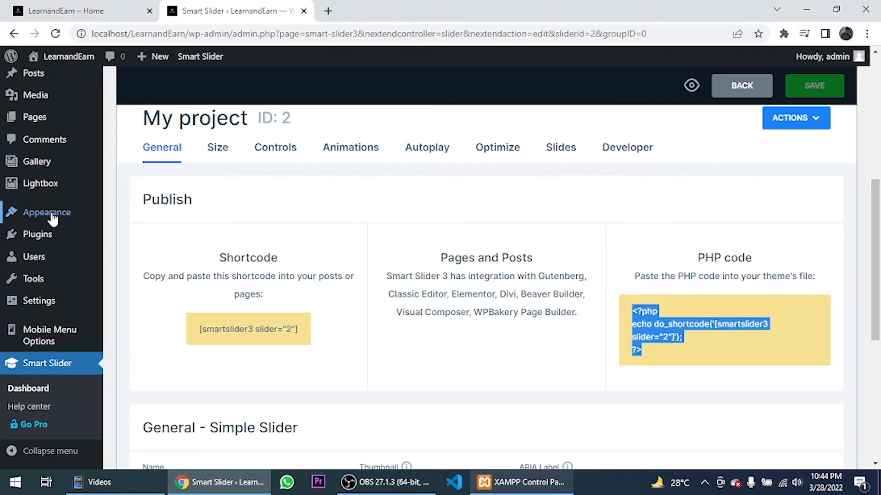
mouse_move(60, 212)
left_click(122, 342)
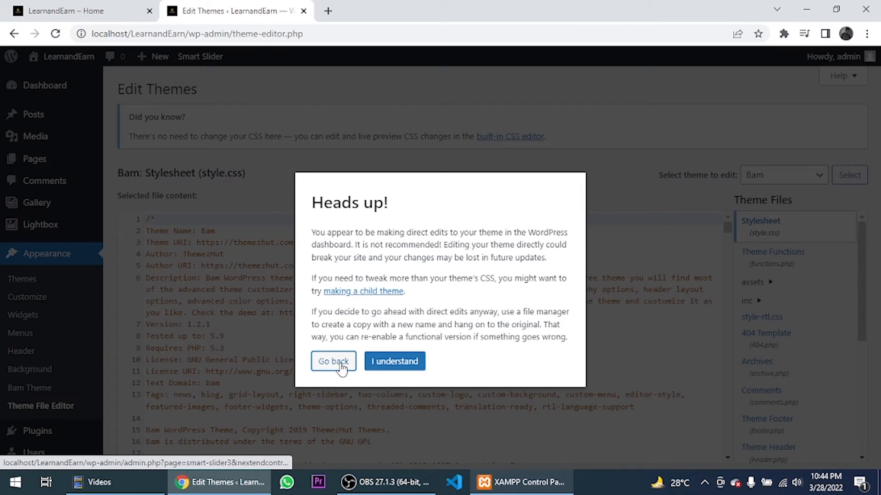
- Paste the slider's PHP embed code on line 44 of the Bam theme's header.php and save it
left_click(384, 361)
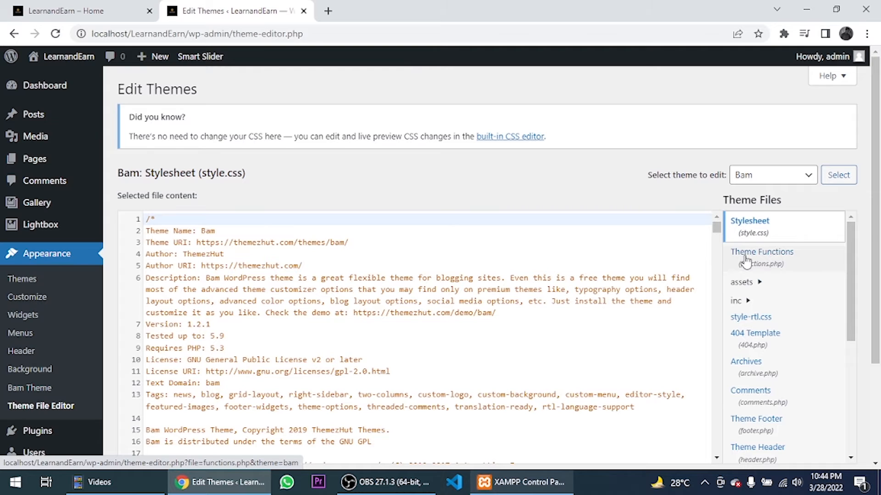
scroll(745, 261, "down", 1)
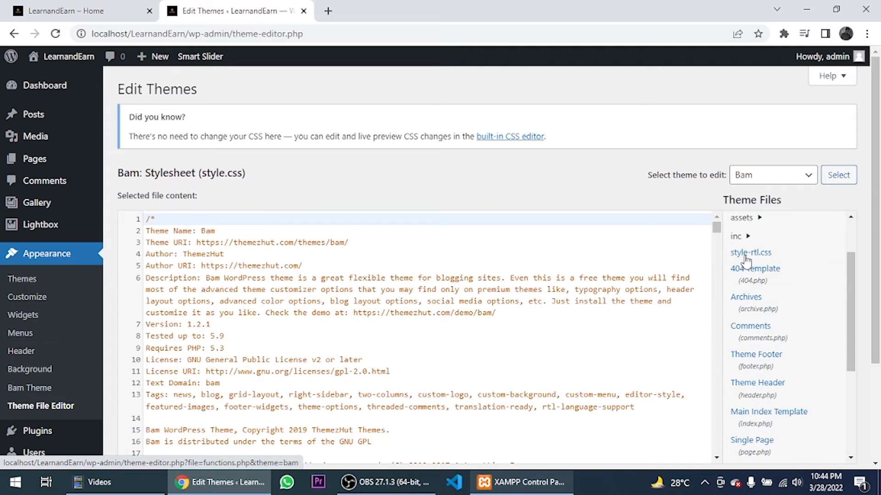
left_click(765, 399)
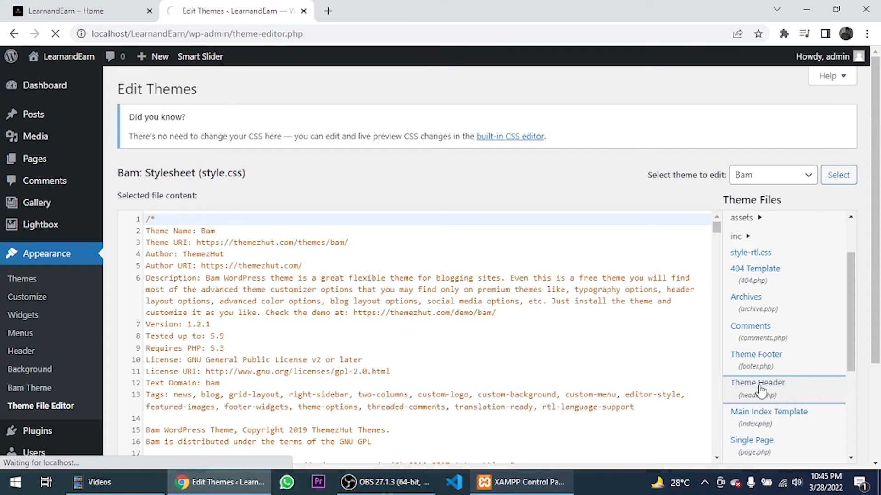
scroll(261, 218, "down", 5)
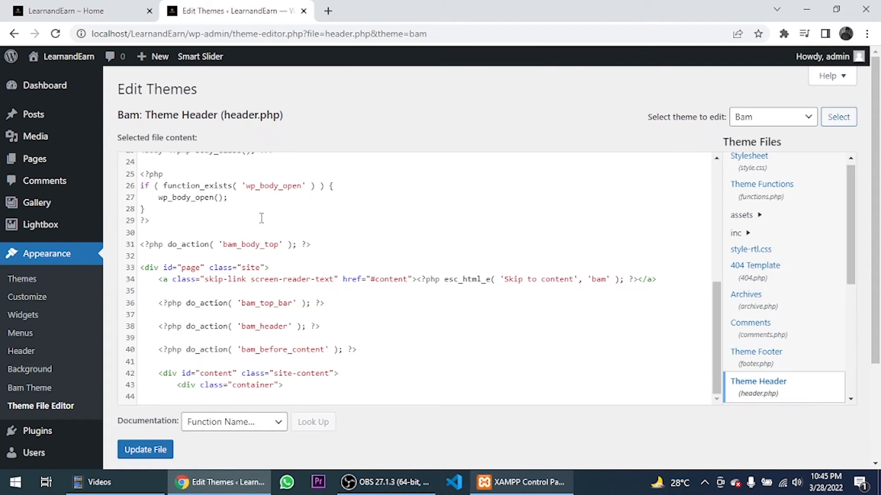
left_click(280, 395)
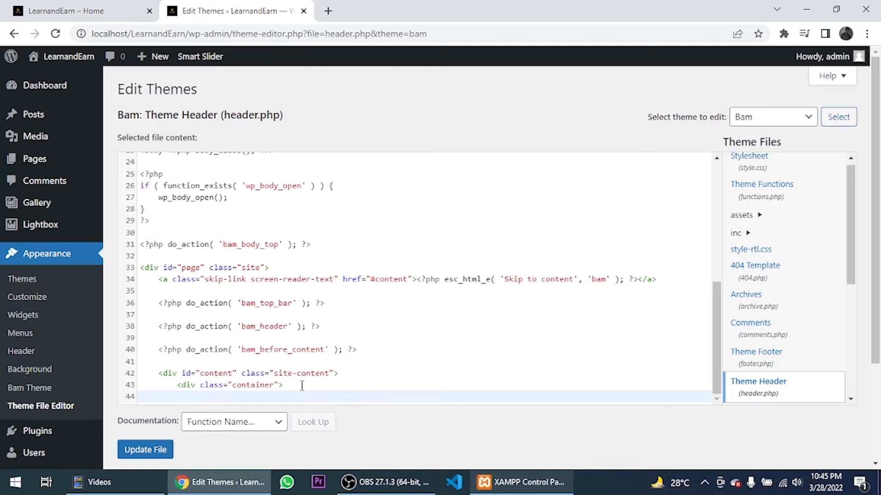
type("<?php echo do_shortcode('[smartslider3 slider=\"2\"]'); ?>")
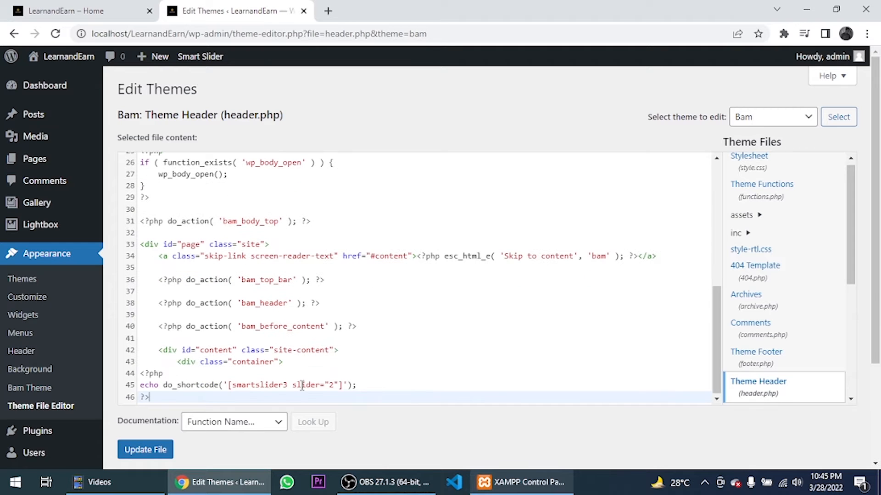
left_click(143, 451)
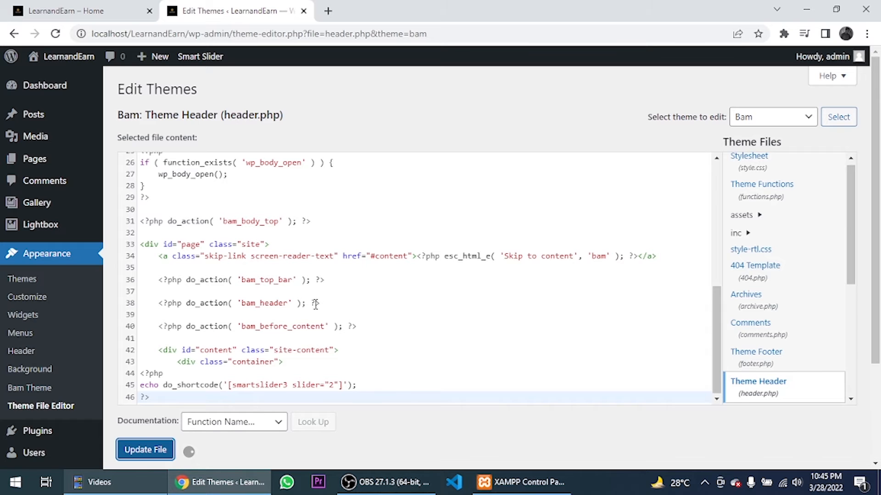
- Reload the homepage and confirm the slider appears, advancing through its slides
left_click(75, 9)
left_click(55, 34)
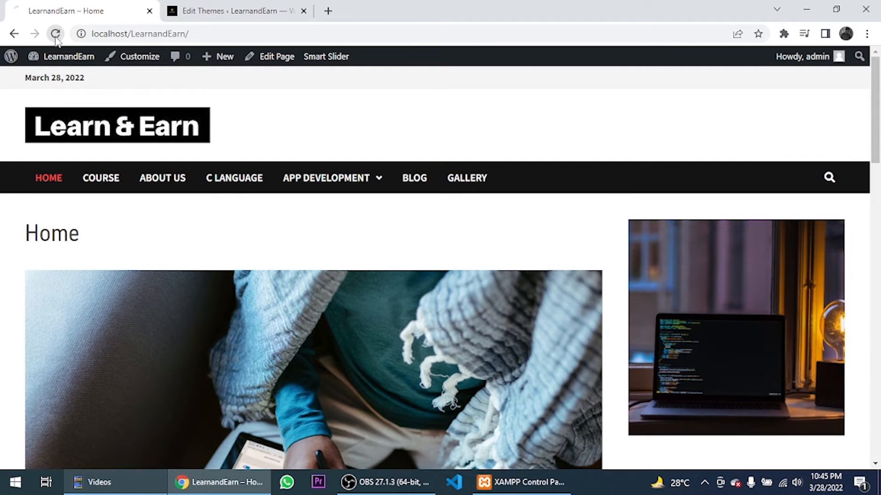
scroll(298, 167, "down", 3)
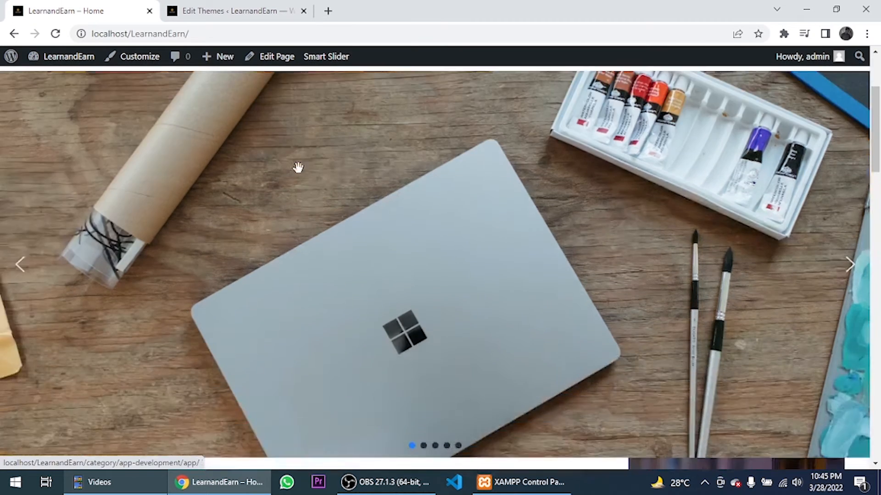
scroll(298, 168, "down", 4)
scroll(301, 167, "up", 6)
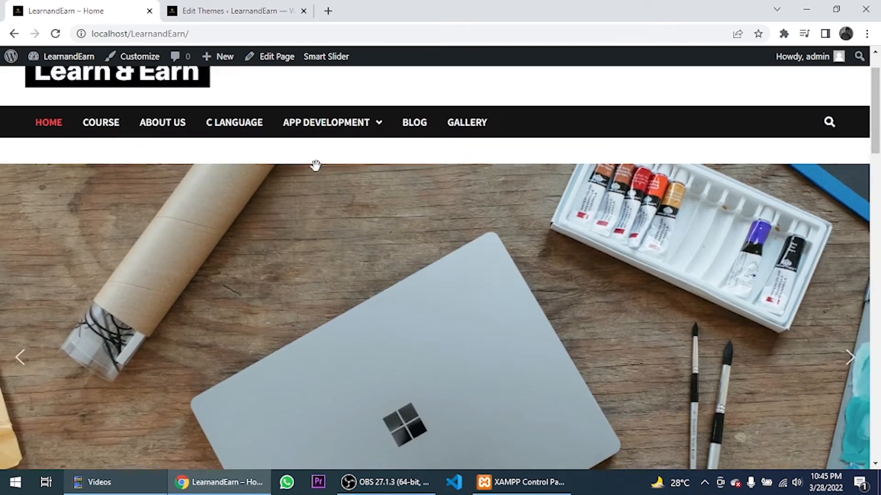
scroll(316, 168, "up", 1)
scroll(434, 177, "down", 5)
scroll(845, 292, "up", 6)
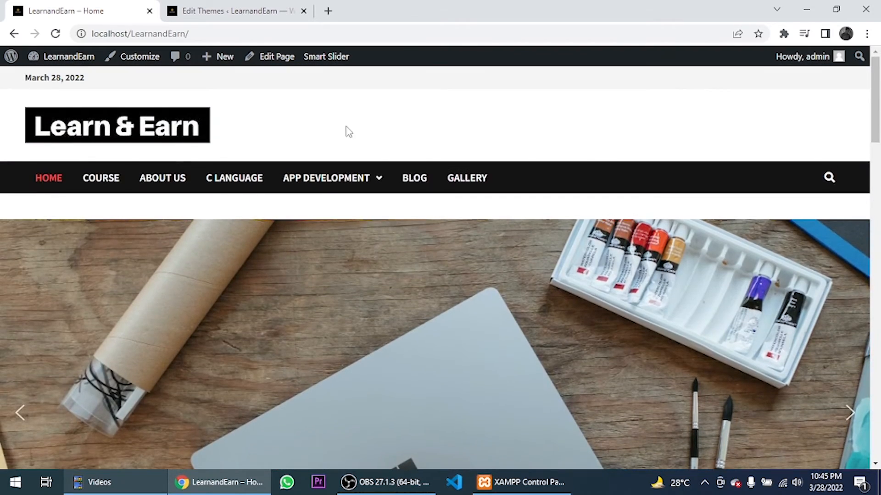
scroll(646, 287, "down", 3)
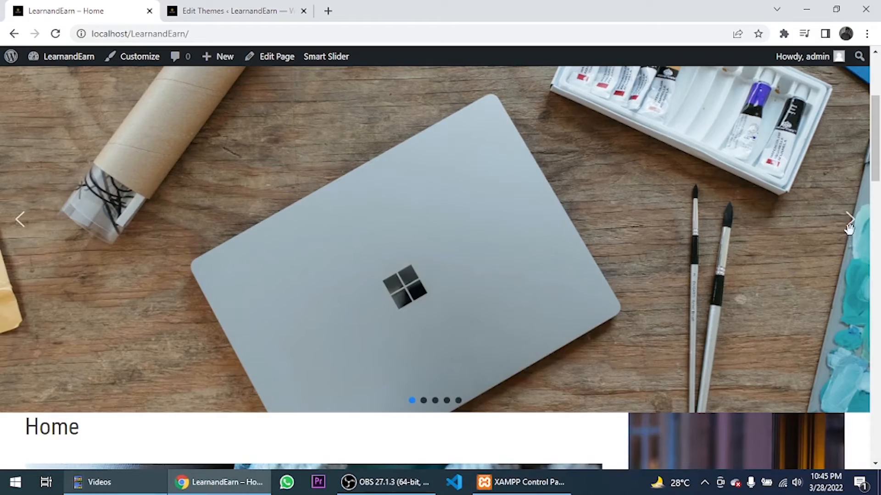
scroll(849, 228, "up", 1)
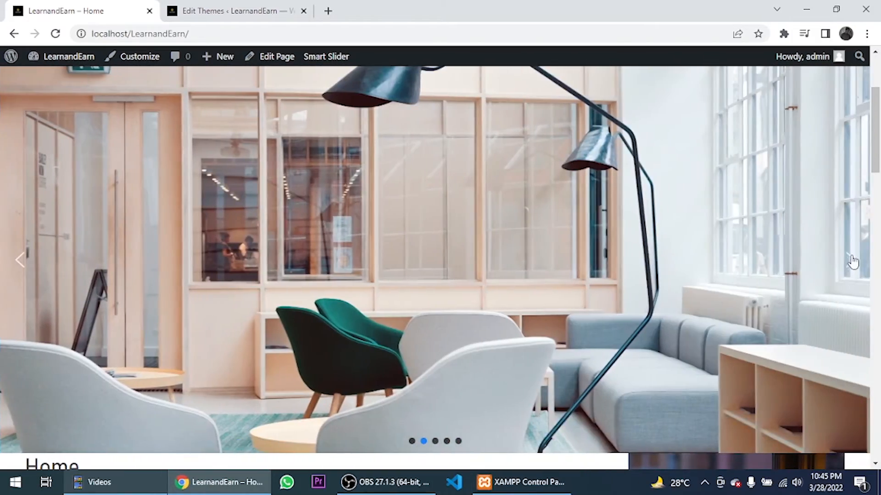
left_click(853, 267)
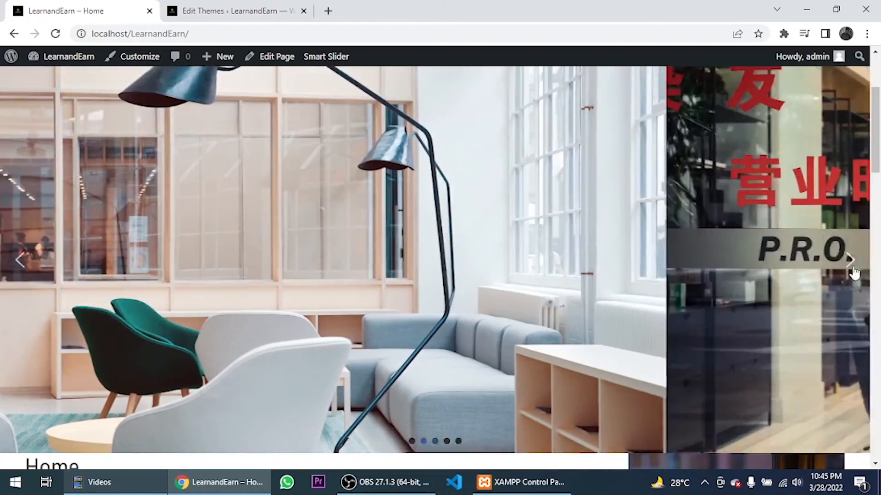
left_click(851, 264)
scroll(523, 154, "down", 5)
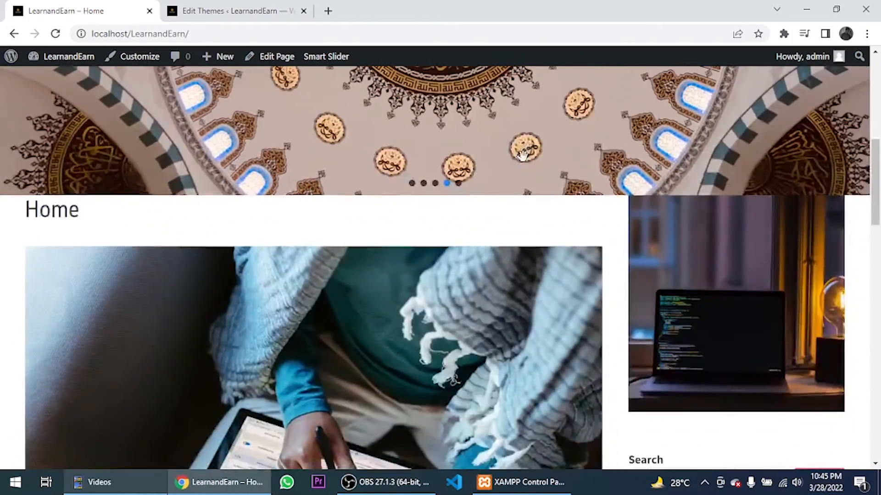
scroll(523, 155, "down", 7)
scroll(246, 114, "up", 5)
scroll(246, 114, "up", 1)
- Compare the header.php editor with the homepage, stepping the slider through more slides
left_click(232, 10)
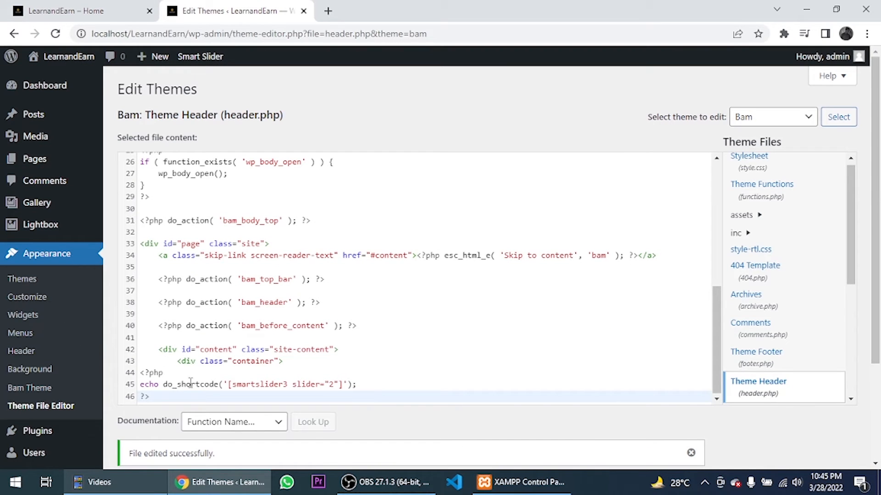
left_click(68, 10)
scroll(142, 273, "down", 4)
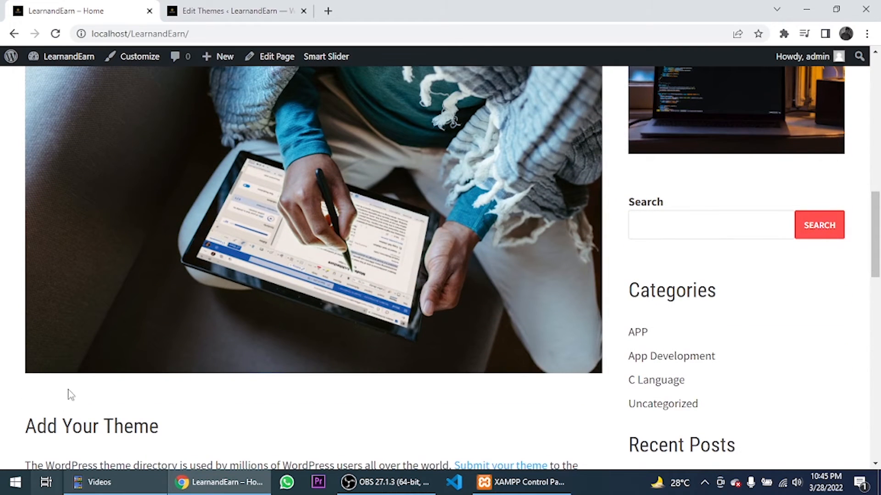
scroll(128, 359, "up", 5)
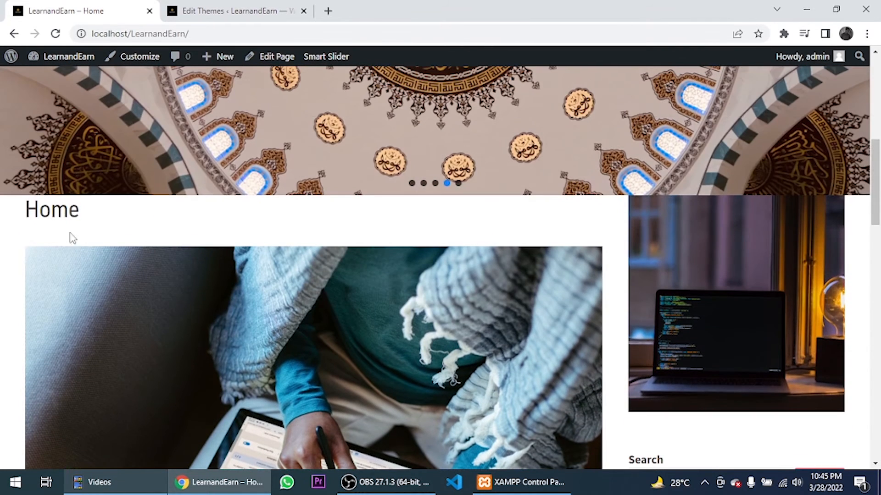
left_click(254, 10)
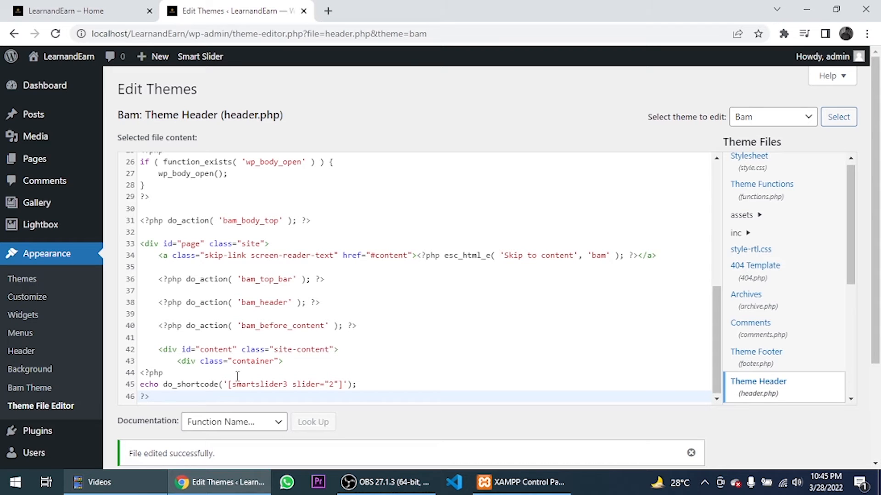
left_click(78, 9)
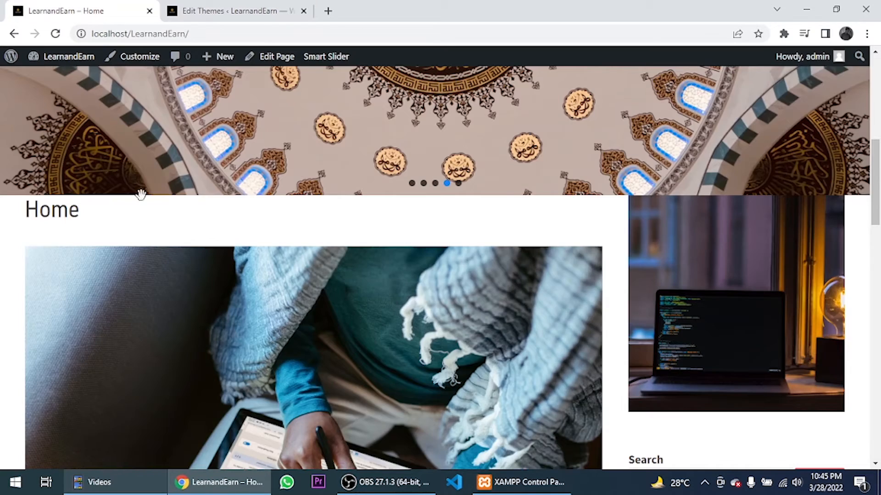
scroll(236, 251, "up", 3)
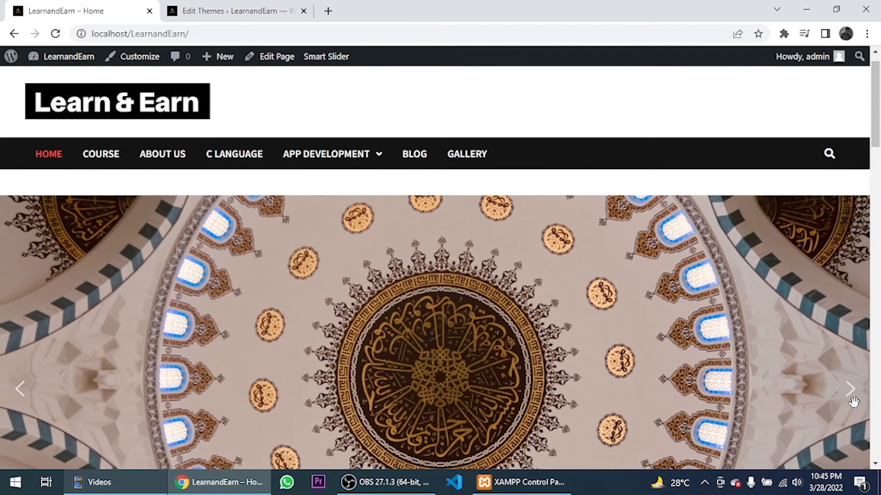
scroll(846, 356, "down", 1)
left_click(850, 326)
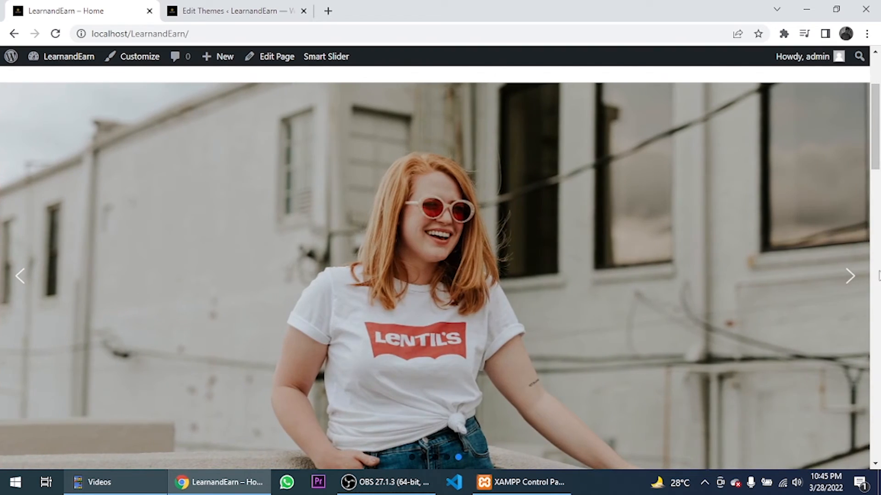
left_click(849, 280)
scroll(278, 248, "up", 3)
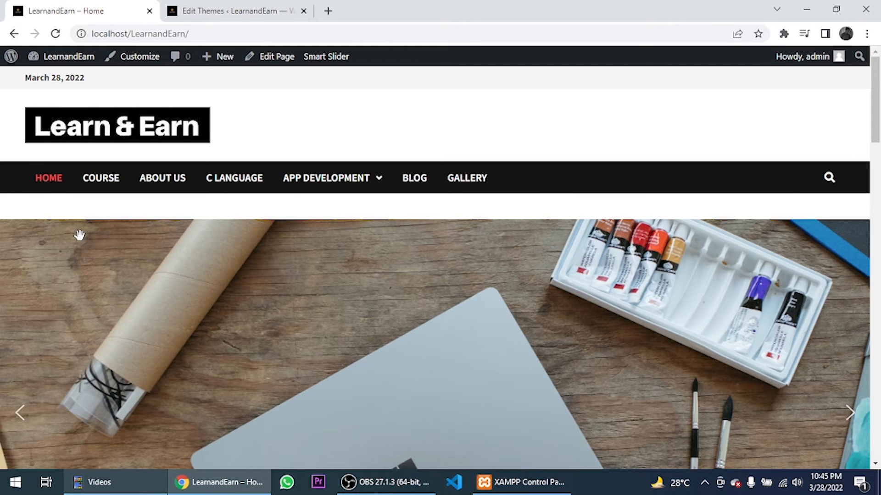
- Check the slider on Course, About Us and C Language, then return to the header.php editor
left_click(103, 188)
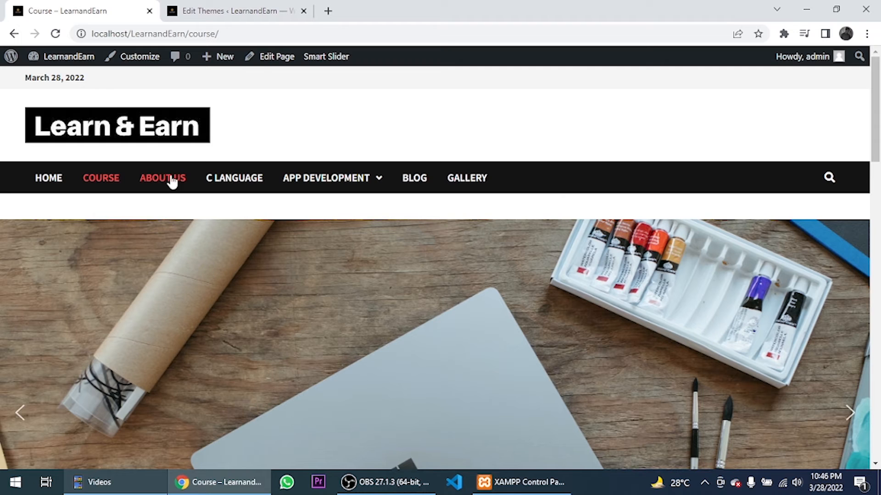
left_click(172, 182)
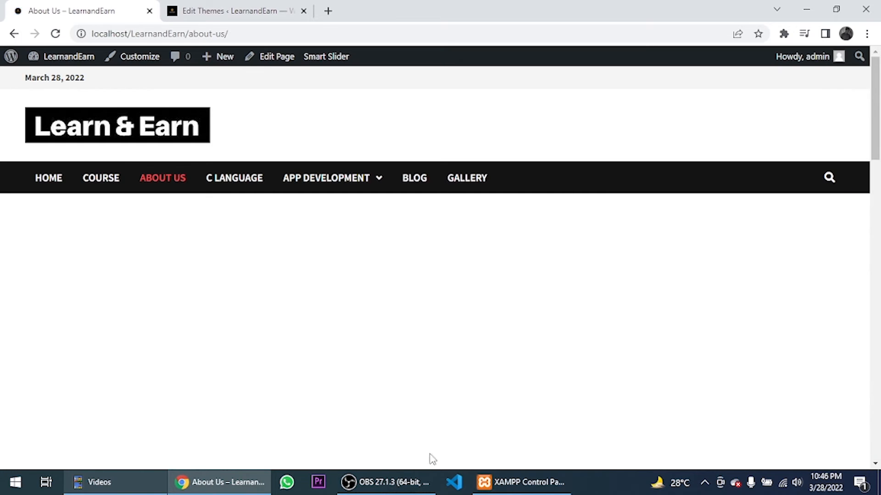
mouse_move(322, 180)
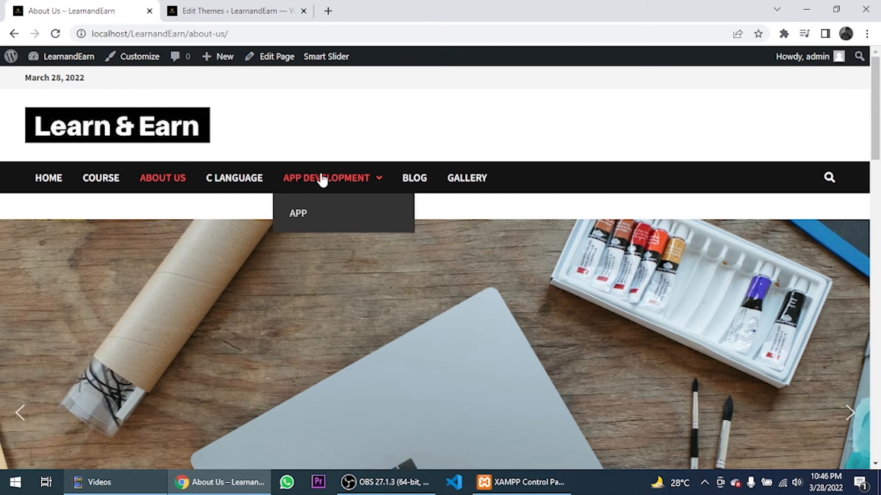
left_click(248, 179)
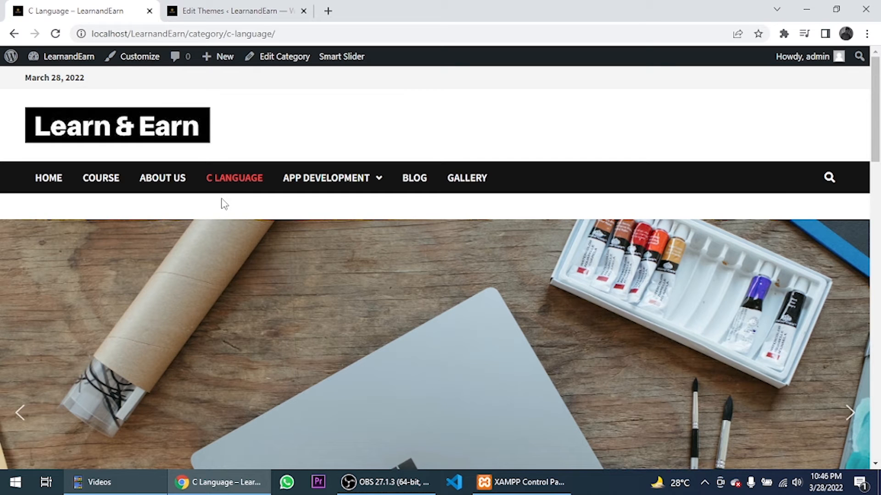
left_click(48, 182)
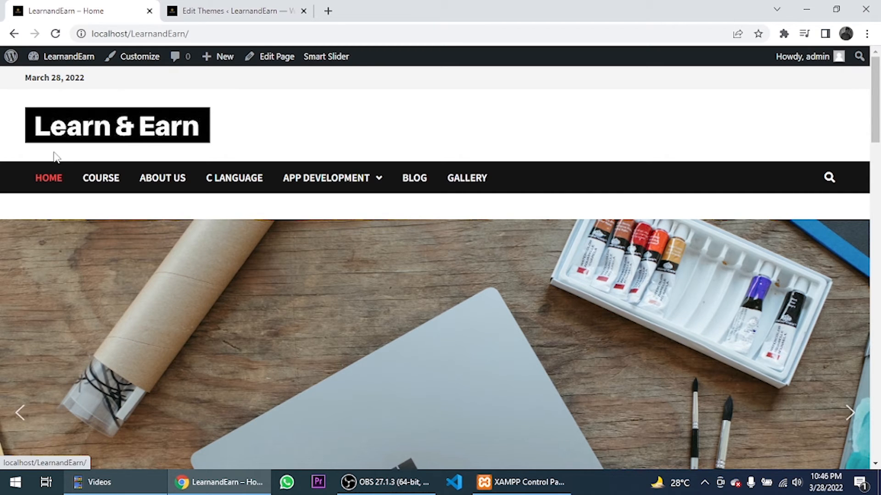
left_click(170, 9)
scroll(201, 317, "down", 3)
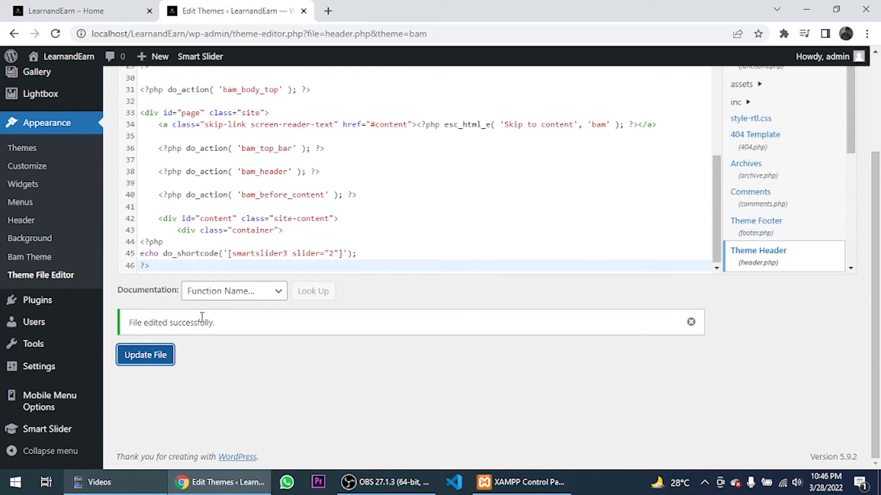
- Wrap the slider echo line in if(is_front_page()){ … } with the closing brace on its own line, and save header.php
left_click(182, 242)
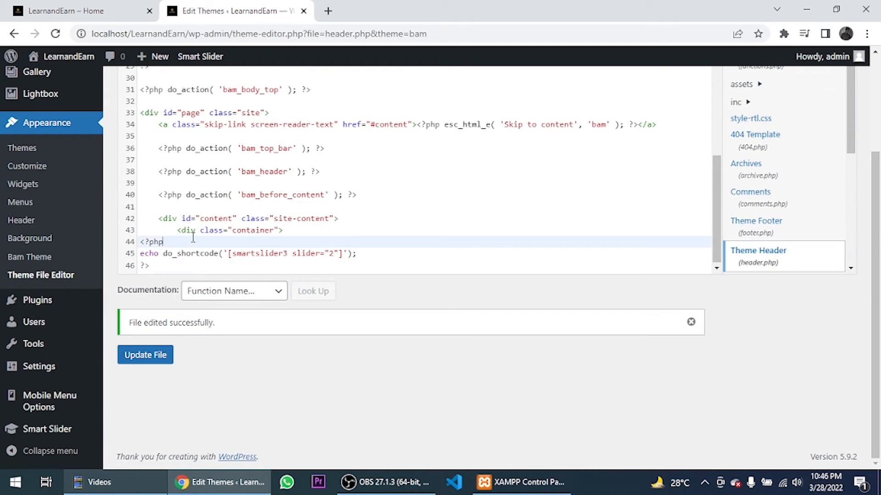
key("Return")
type("if")
key("BackSpace")
key("BackSpace")
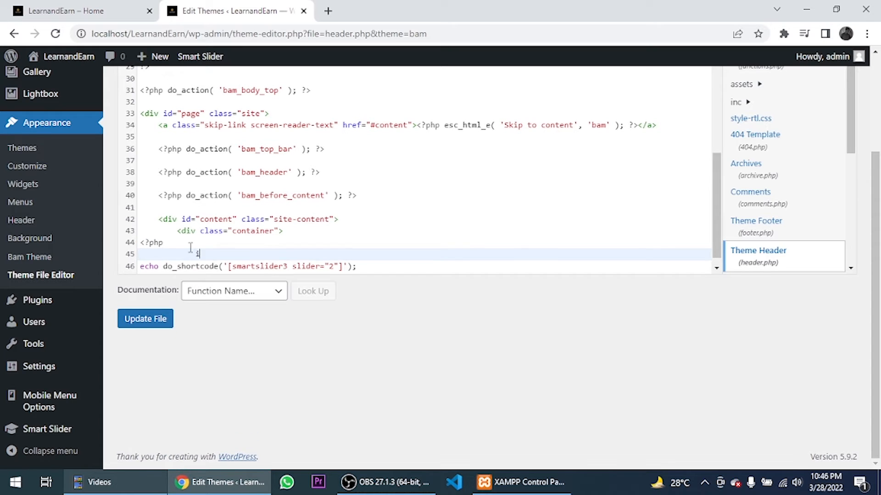
type("if(")
type("is-")
key("BackSpace")
type("_")
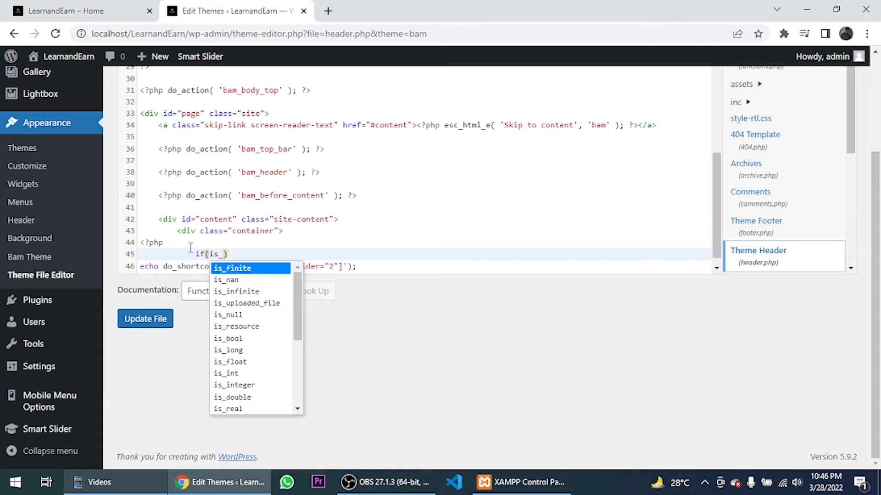
type("front")
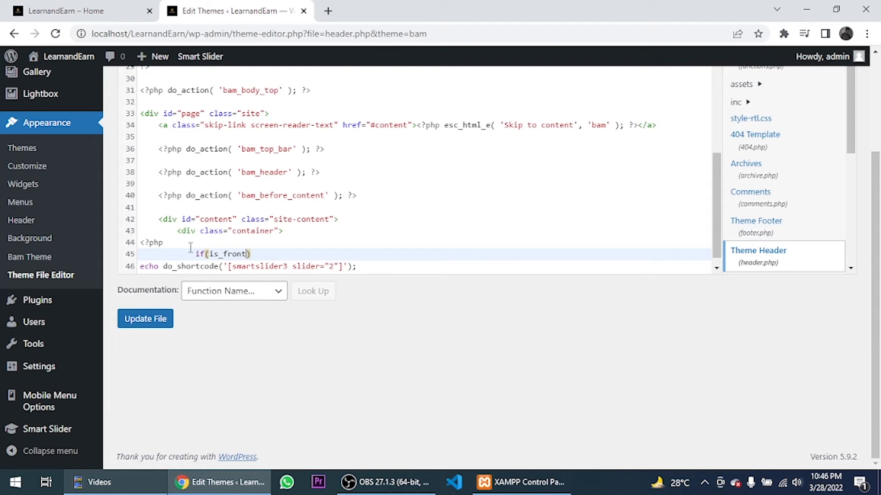
type("-")
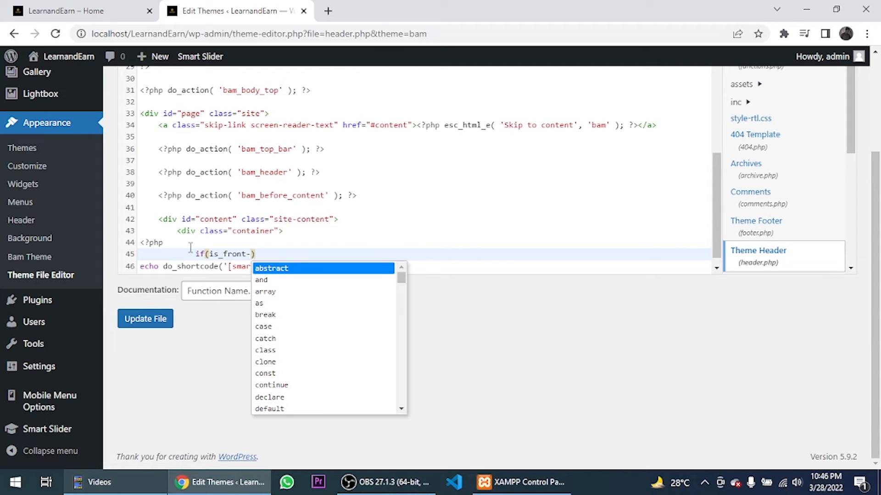
key("BackSpace")
type("_page")
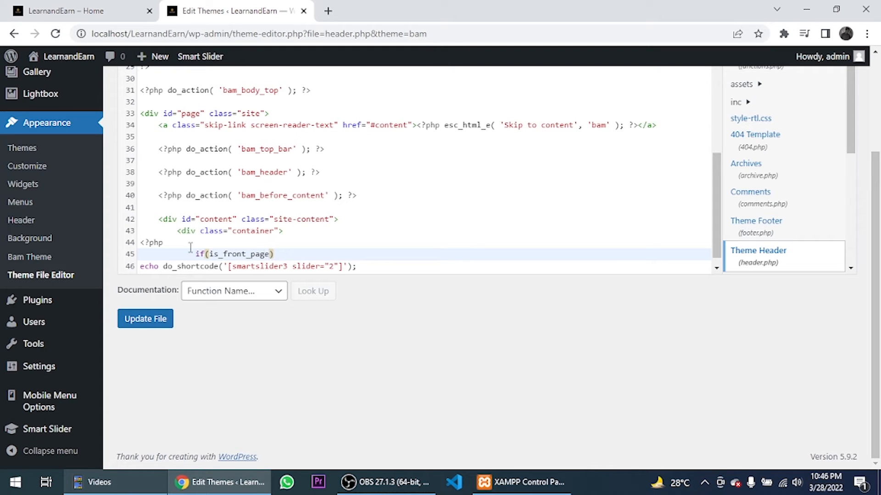
type("()){")
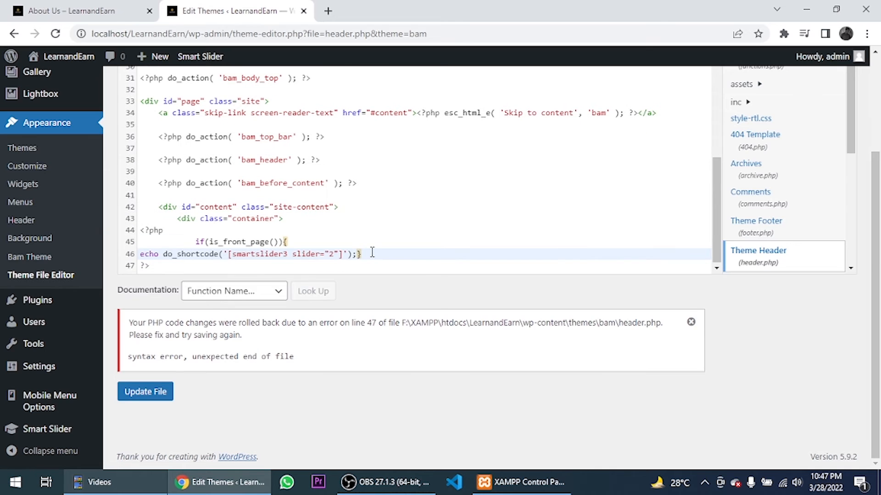
key("Return")
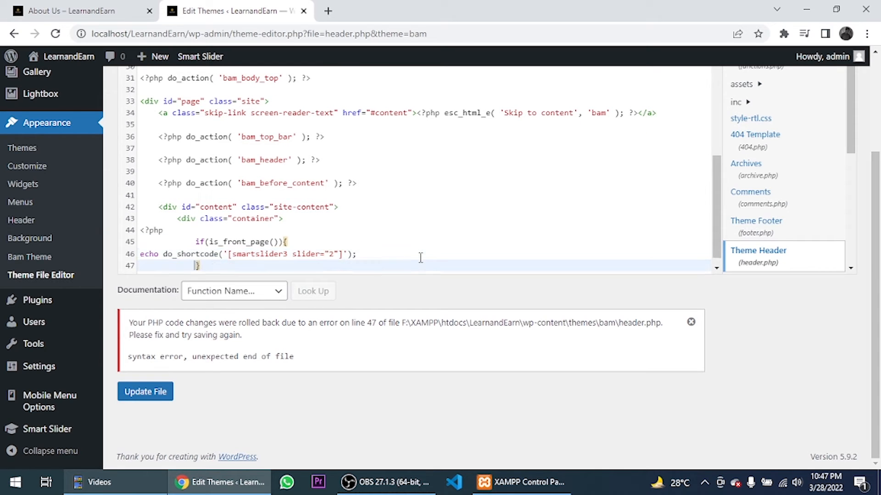
left_click(144, 396)
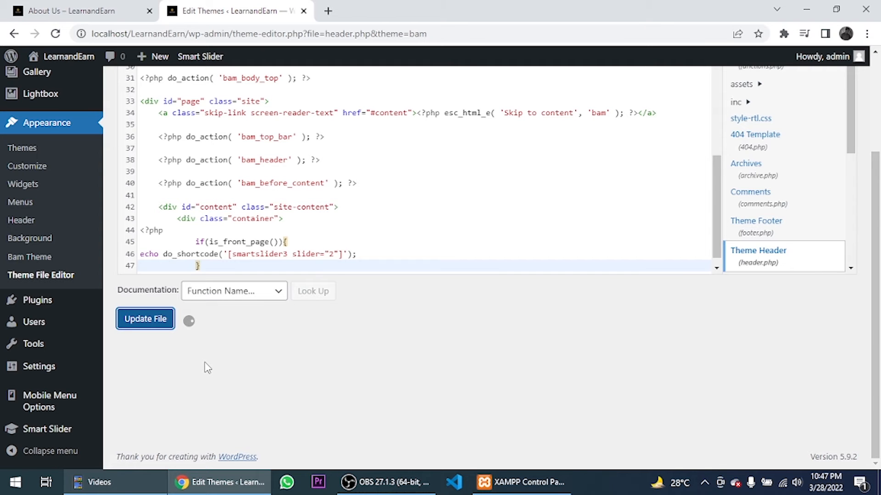
- Reload About Us, then check Course and the home page for the slider
left_click(120, 12)
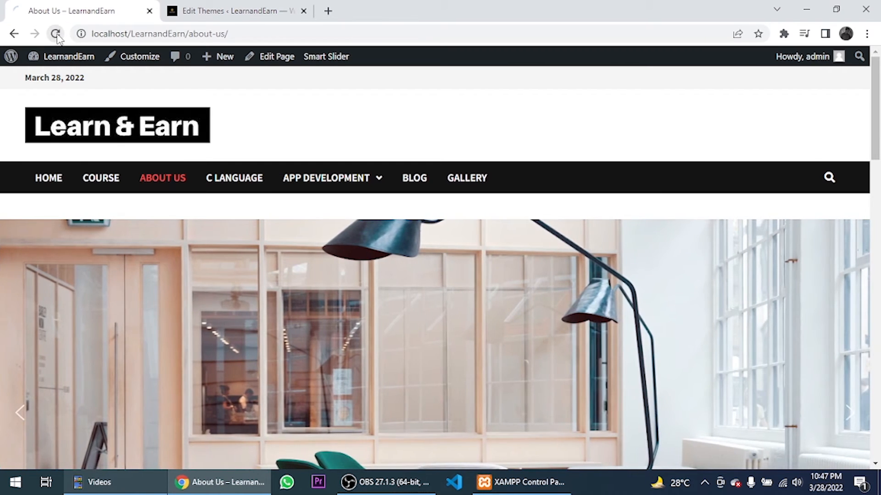
left_click(55, 34)
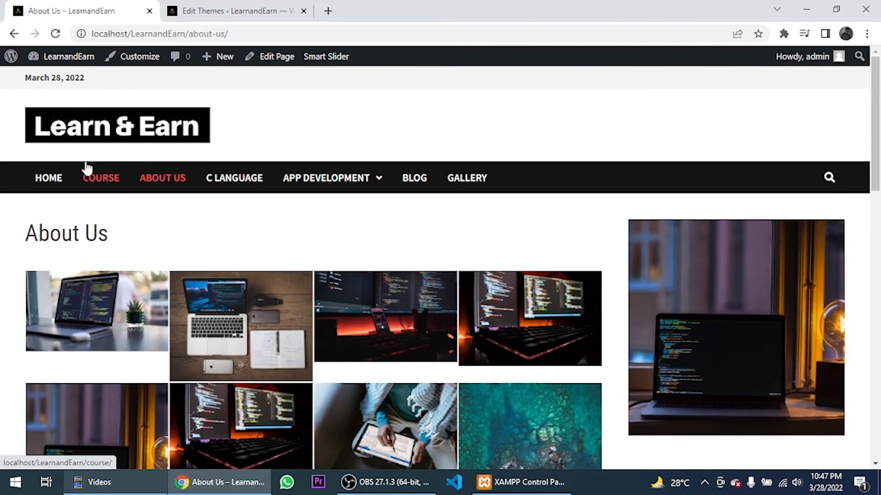
left_click(93, 178)
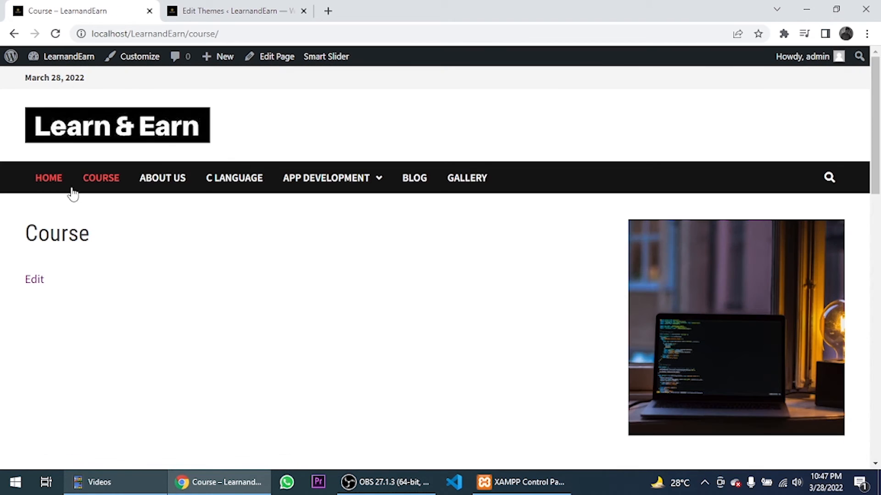
left_click(55, 188)
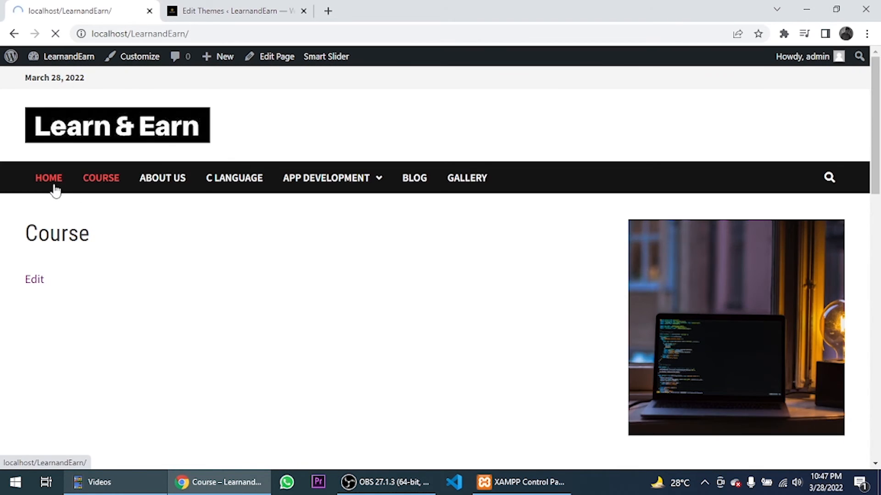
scroll(610, 338, "down", 3)
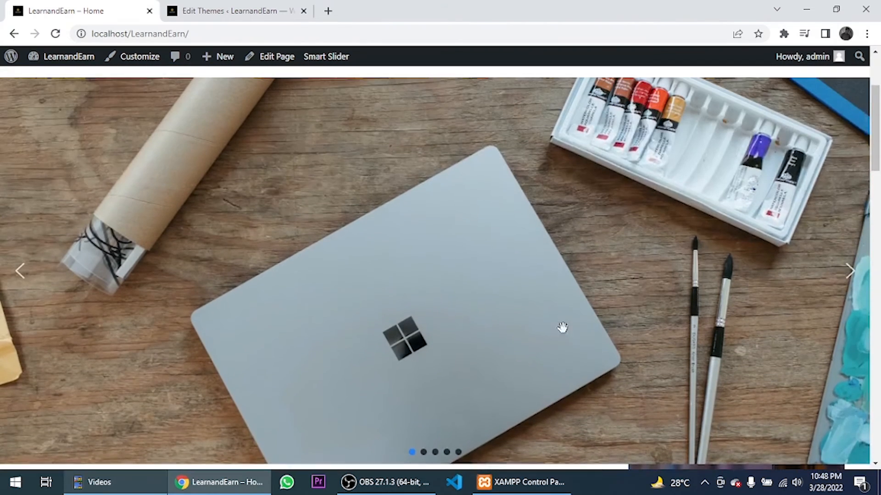
scroll(562, 327, "up", 2)
- Confirm Course, About Us and C Language show no slider, then minimize the browser
left_click(112, 115)
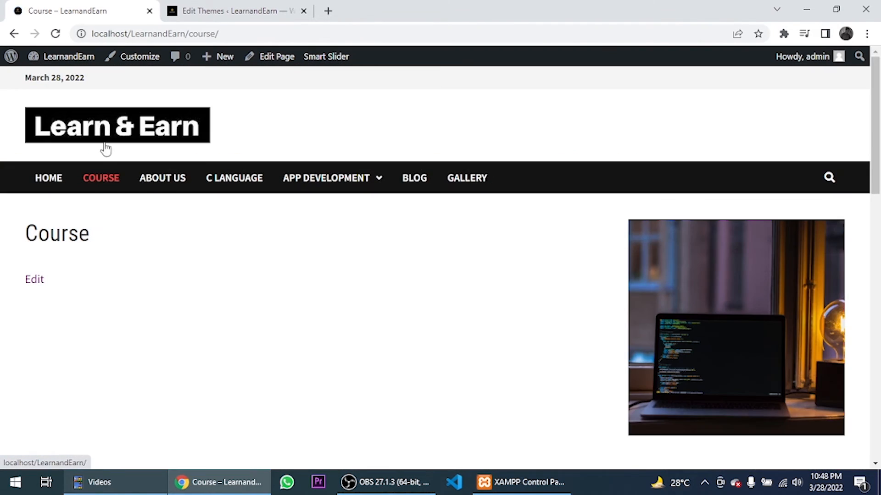
left_click(161, 183)
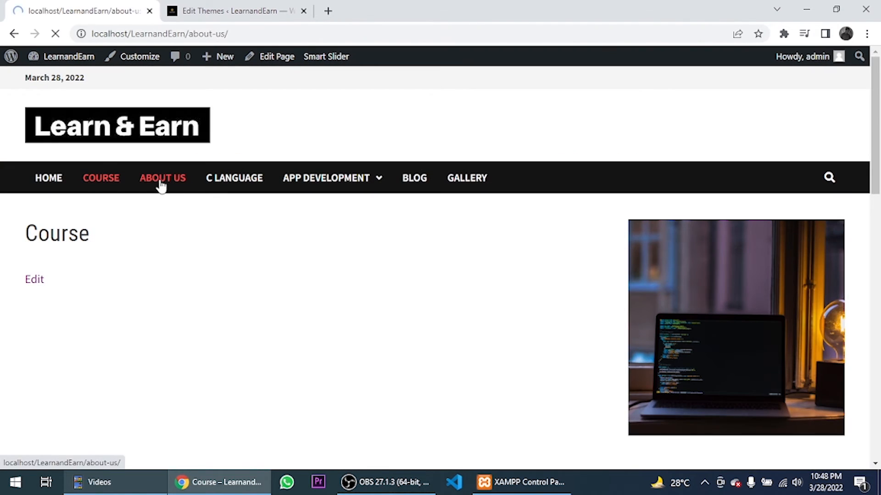
left_click(234, 180)
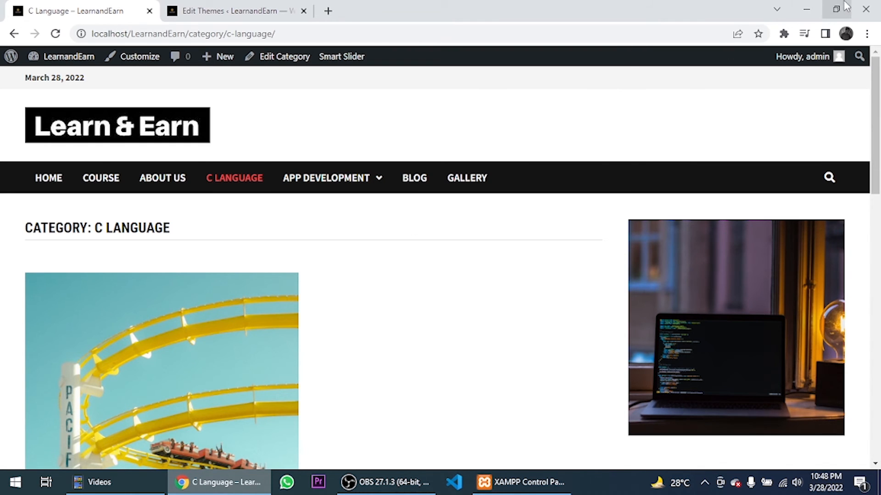
left_click(807, 10)
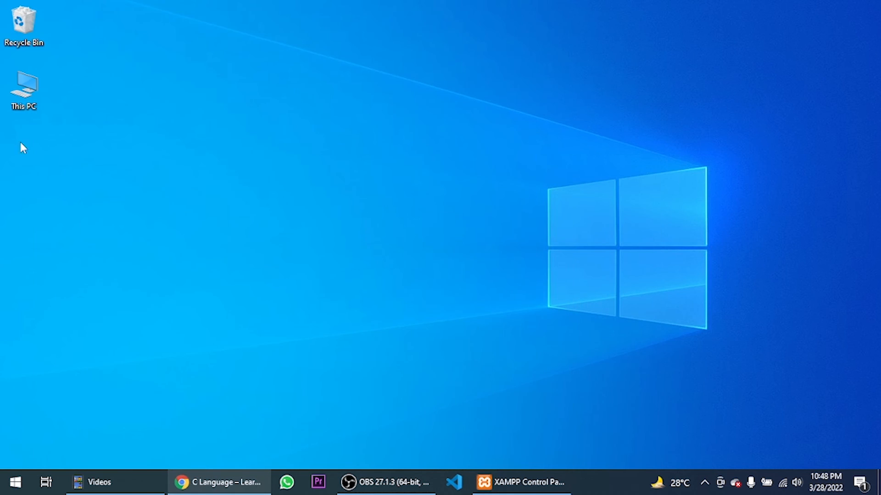
- Browse to F:\XAMPP\htdocs\LearnandEarn\wp-content\themes\bam in File Explorer
double_click(24, 72)
double_click(733, 256)
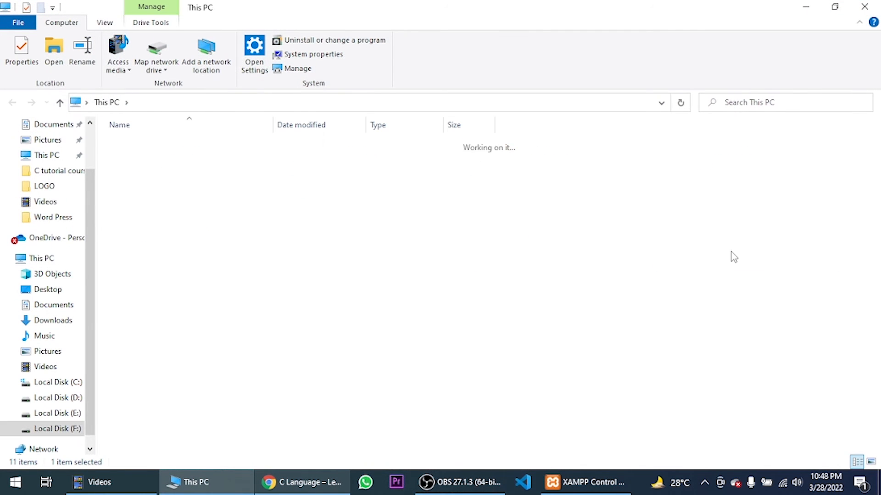
double_click(139, 171)
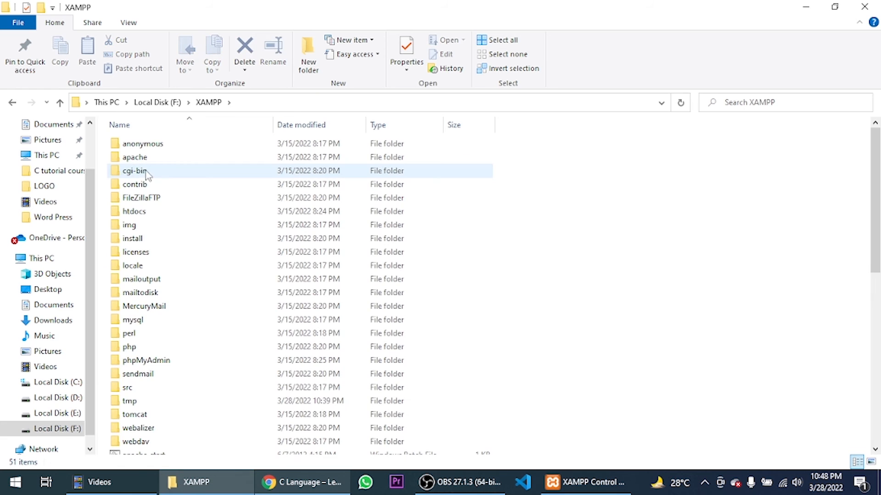
double_click(159, 211)
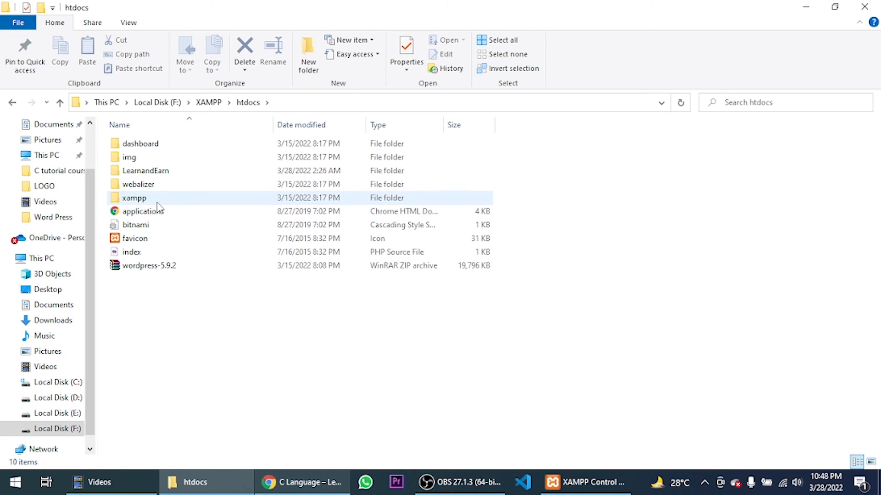
double_click(152, 172)
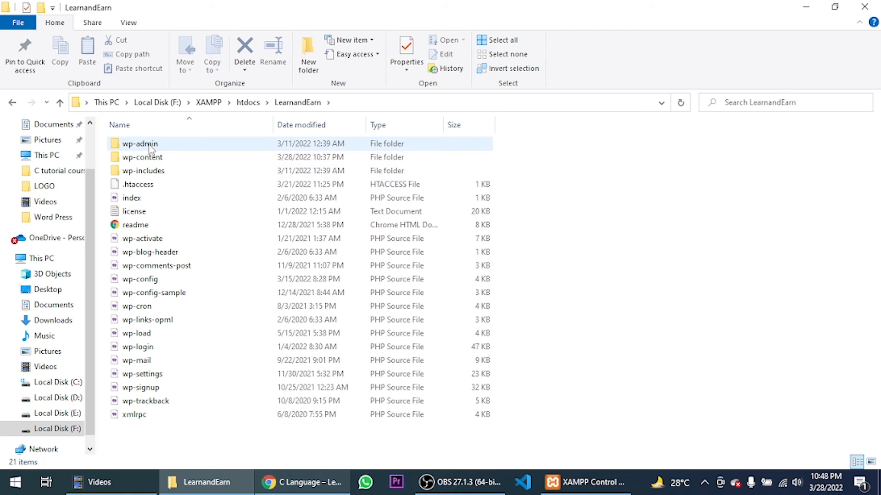
double_click(149, 164)
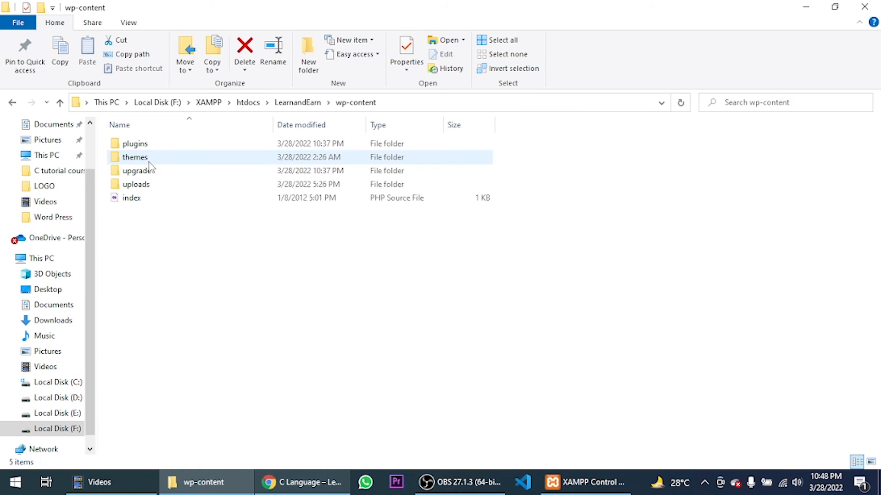
double_click(148, 163)
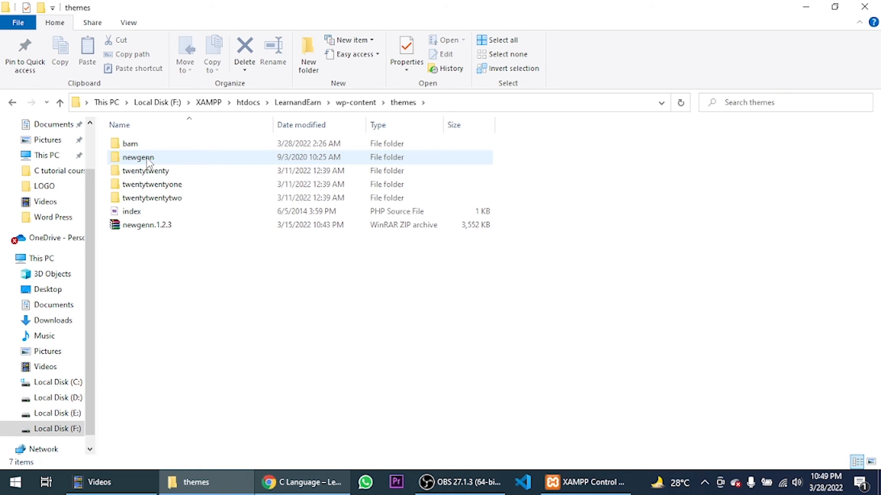
double_click(145, 145)
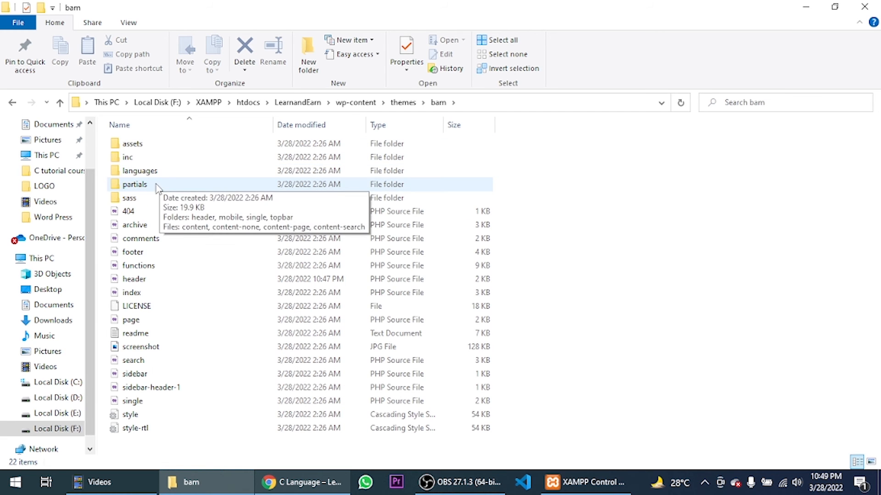
- Drag the header file onto Visual Studio Code to open it
left_click(140, 281)
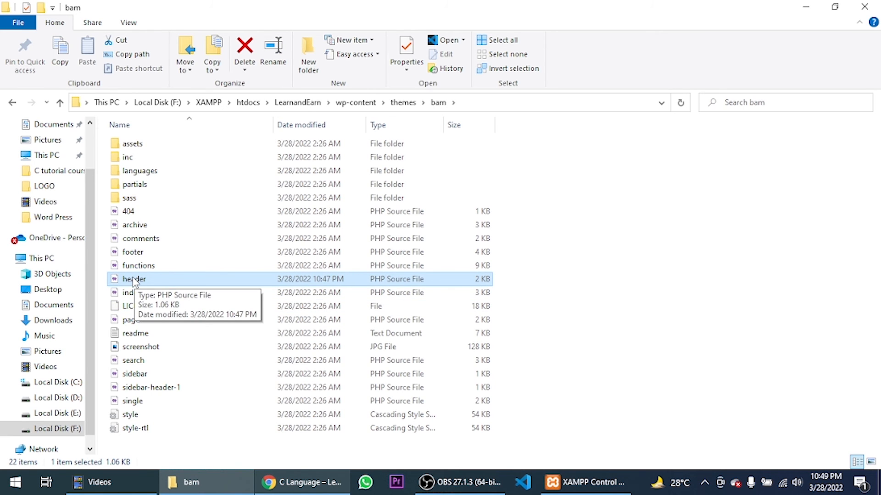
left_click_drag(134, 281, 527, 484)
double_click(135, 276)
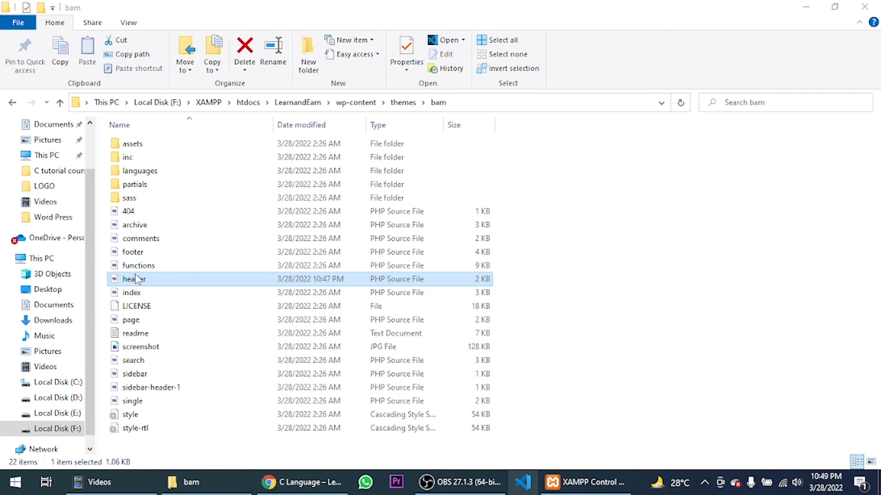
left_click_drag(455, 419, 508, 481)
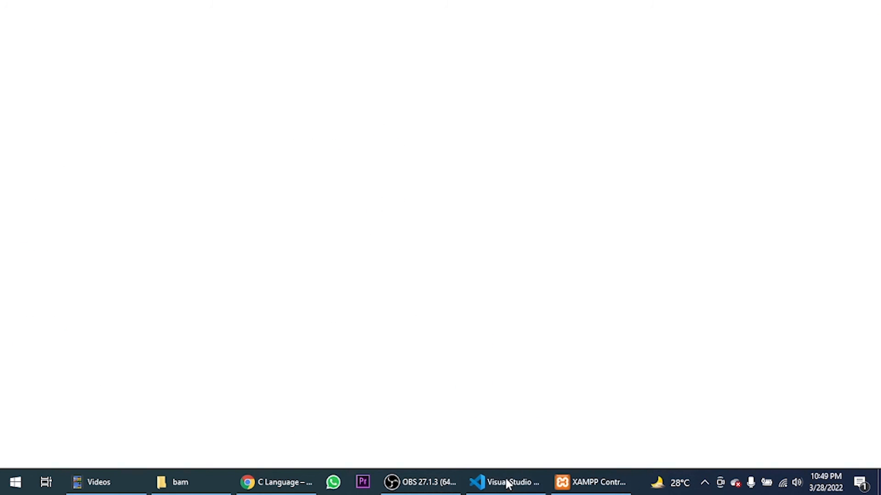
- Open the bam theme's header.php in Visual Studio Code
right_click(507, 481)
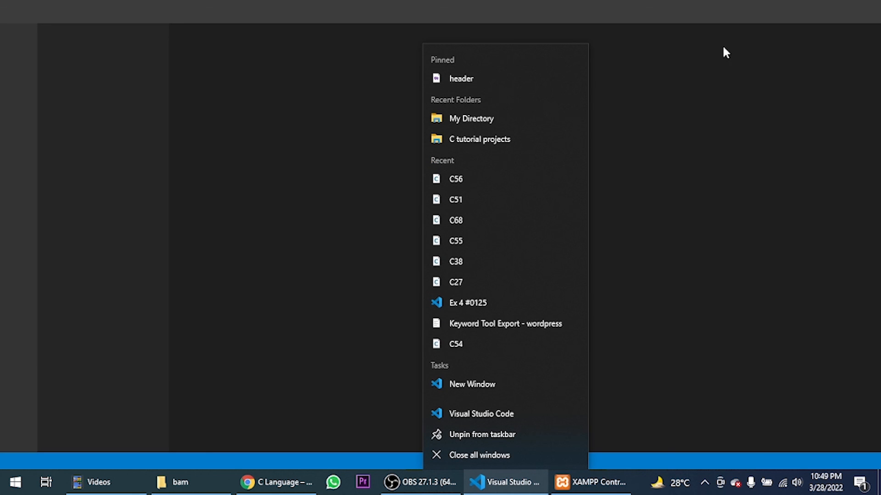
left_click(213, 486)
left_click_drag(133, 278, 476, 44)
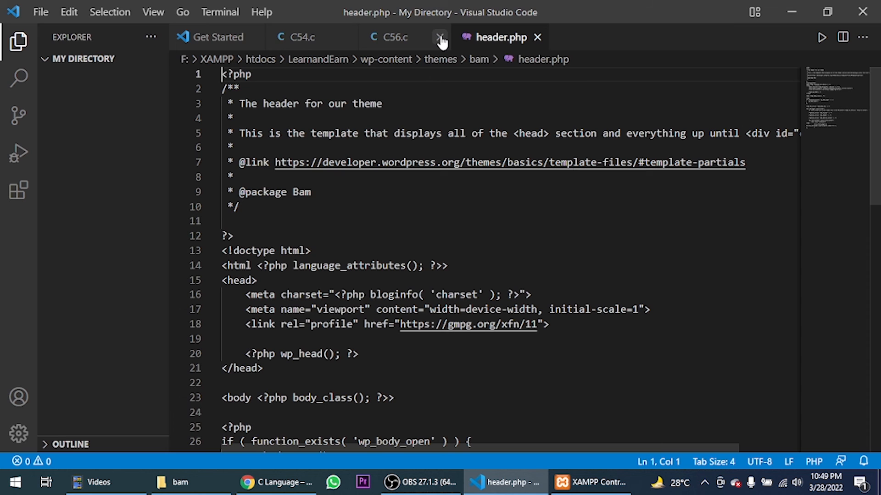
- Select the is_front_page() condition and its closing brace on lines 45–47, then return to the WordPress theme editor
scroll(481, 254, "down", 3)
scroll(481, 255, "down", 10)
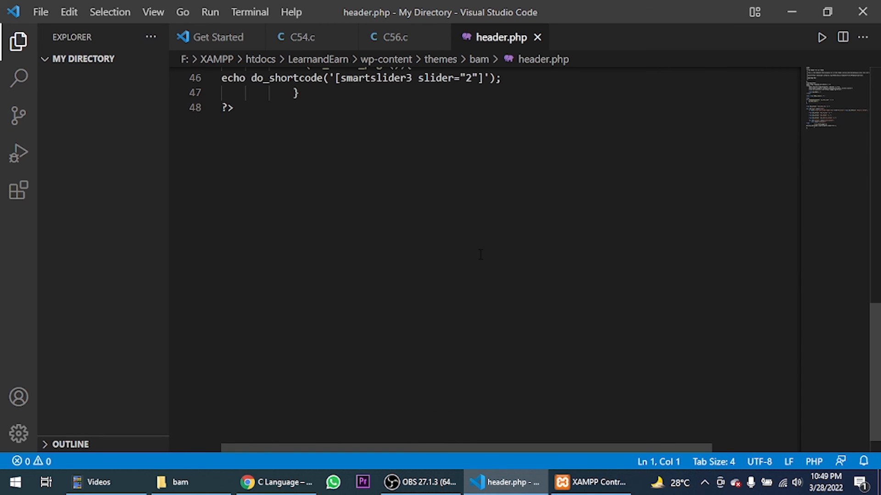
scroll(481, 255, "up", 4)
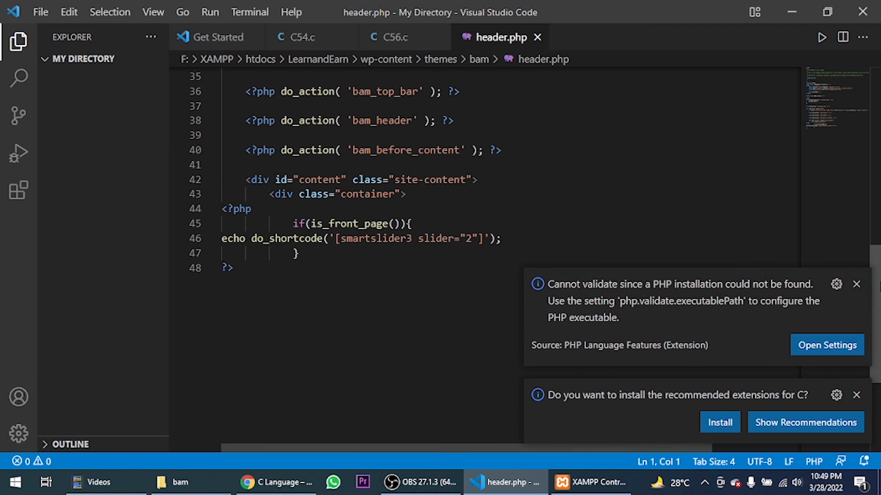
left_click(855, 285)
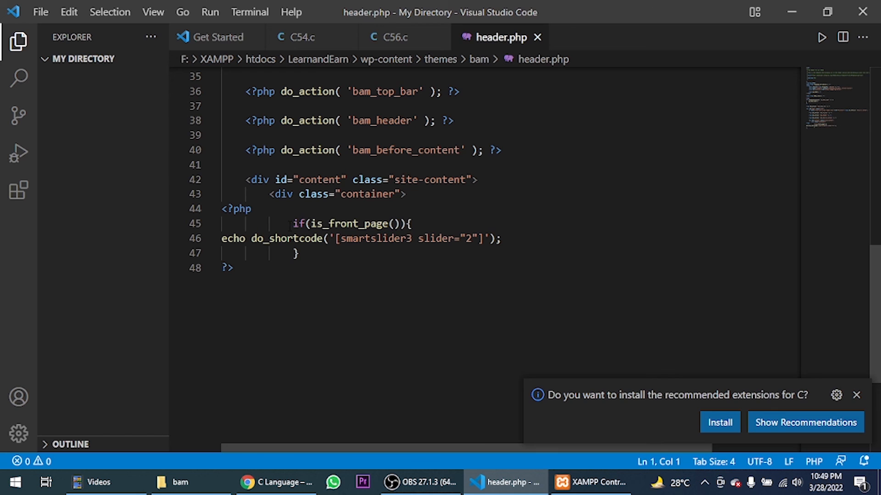
left_click_drag(290, 224, 418, 224)
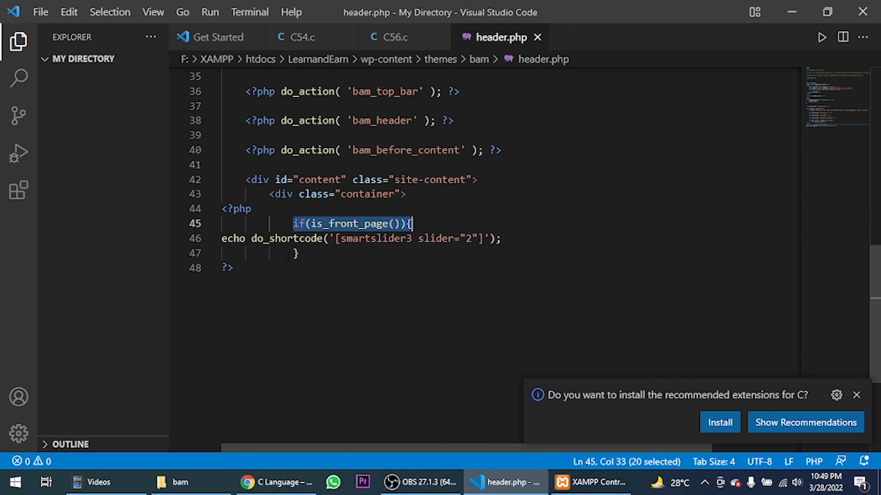
left_click_drag(288, 257, 313, 251)
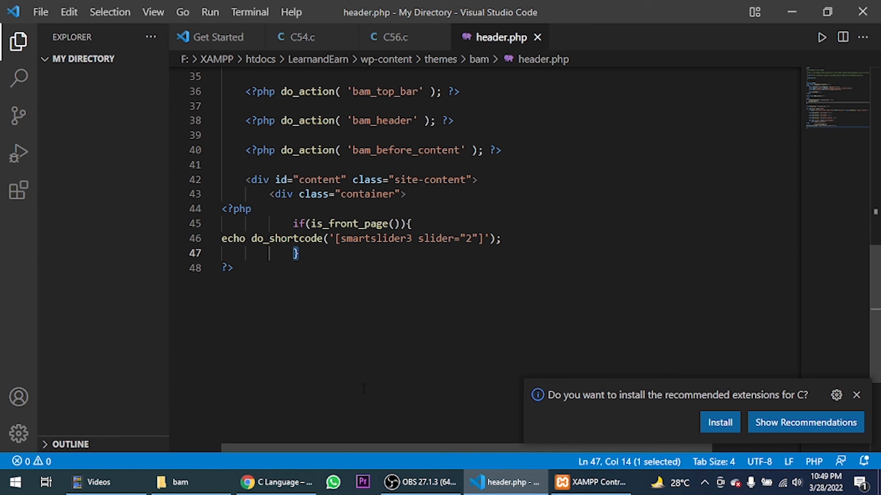
left_click(275, 482)
left_click(210, 7)
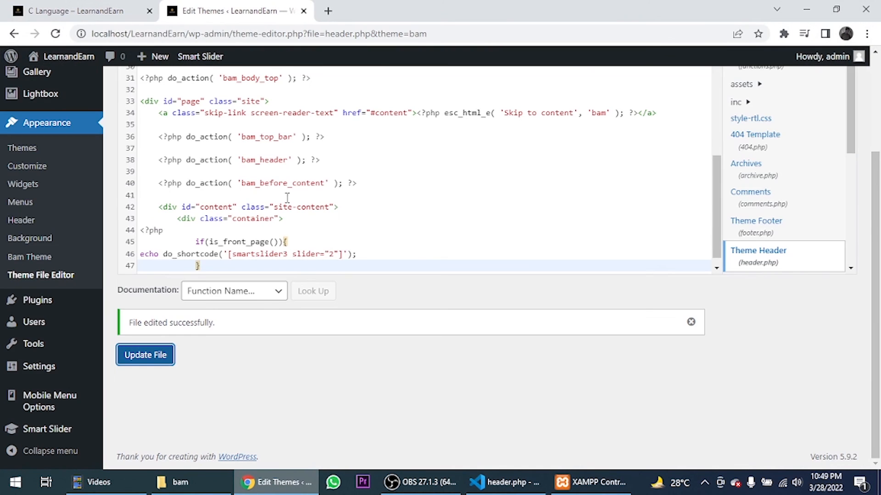